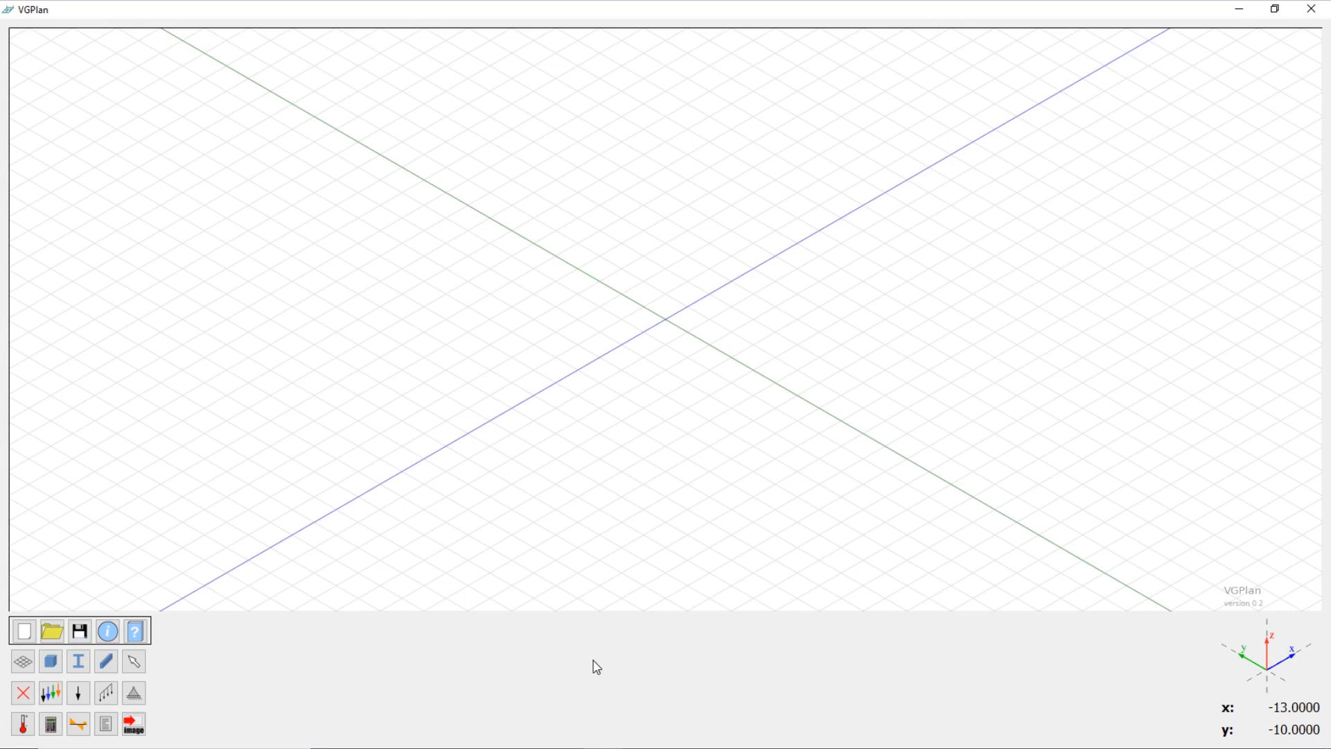
Step: Open the model file example01_tutorial_cm.vgp and fit the whole beam with its loads and support in view
{"action": "left_click", "coordinate": [55, 637]}
{"action": "left_click", "coordinate": [234, 163]}
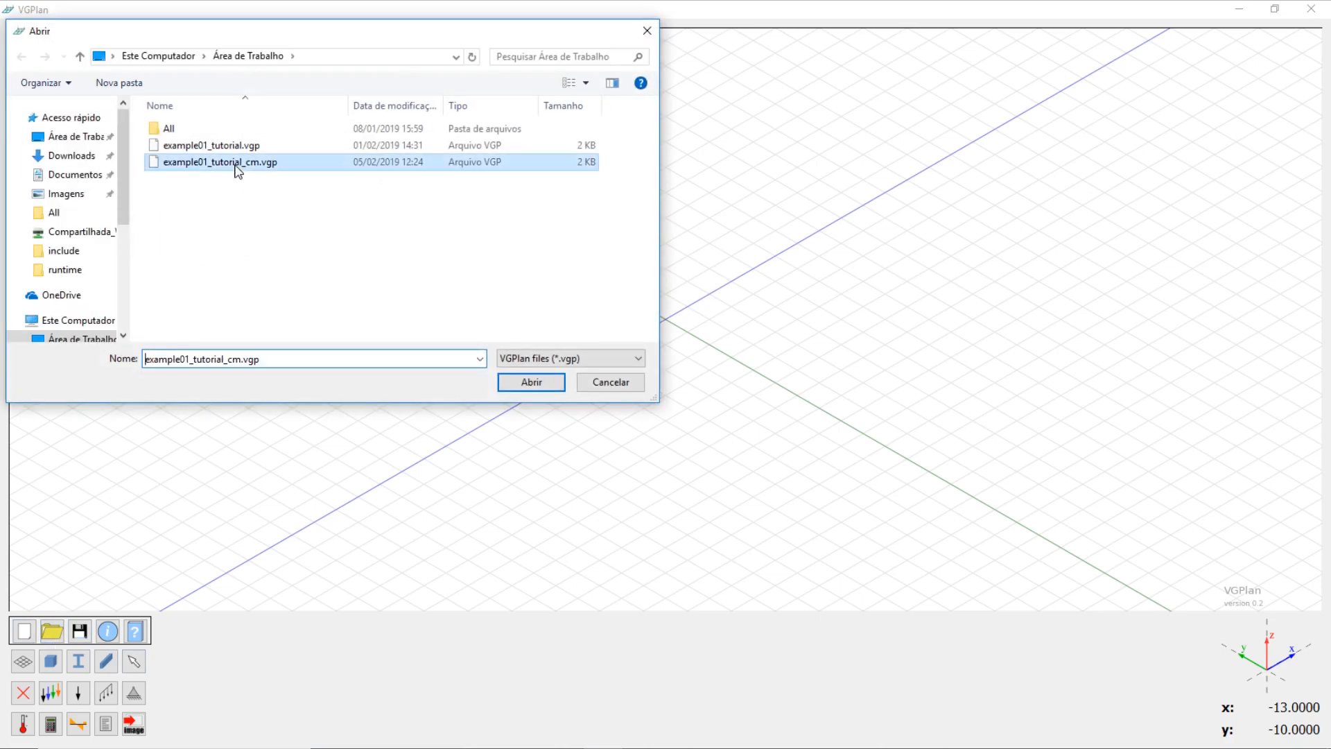
{"action": "left_click", "coordinate": [529, 383]}
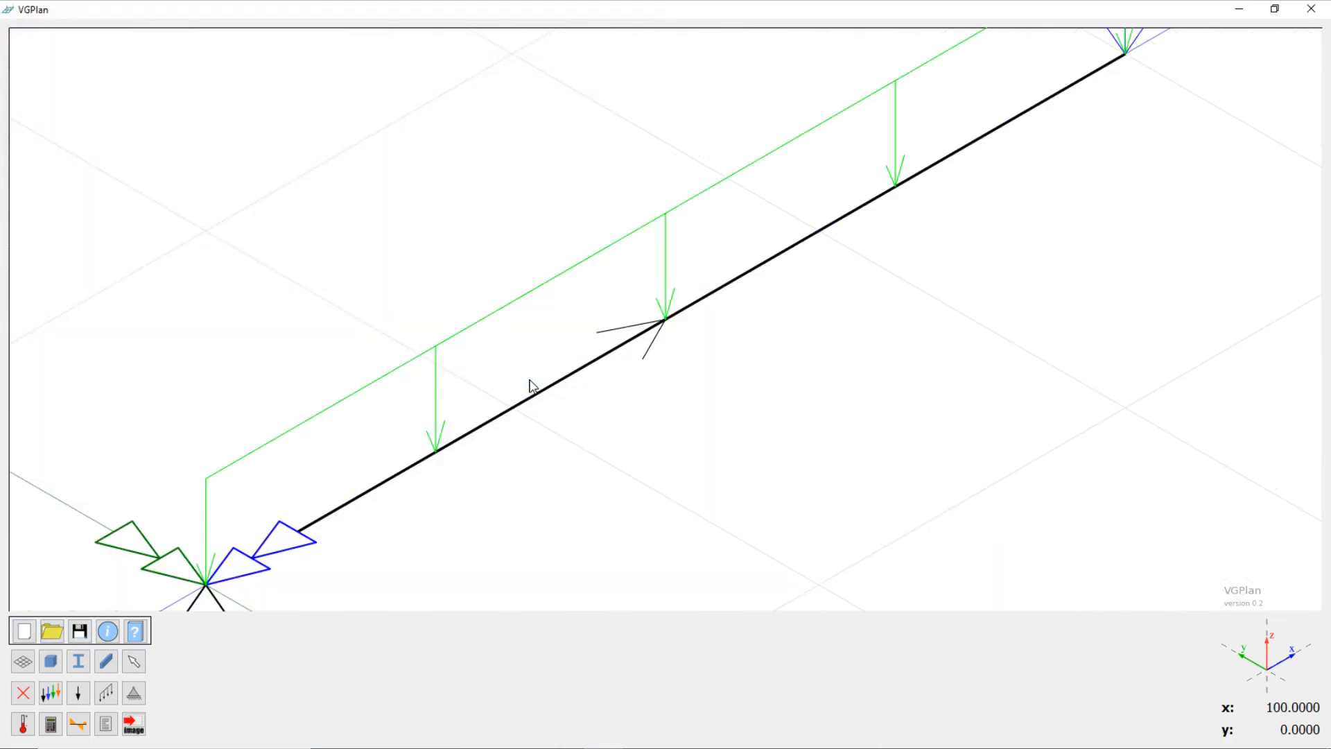
{"action": "scroll", "coordinate": [474, 425], "scroll_direction": "up", "scroll_amount": 2}
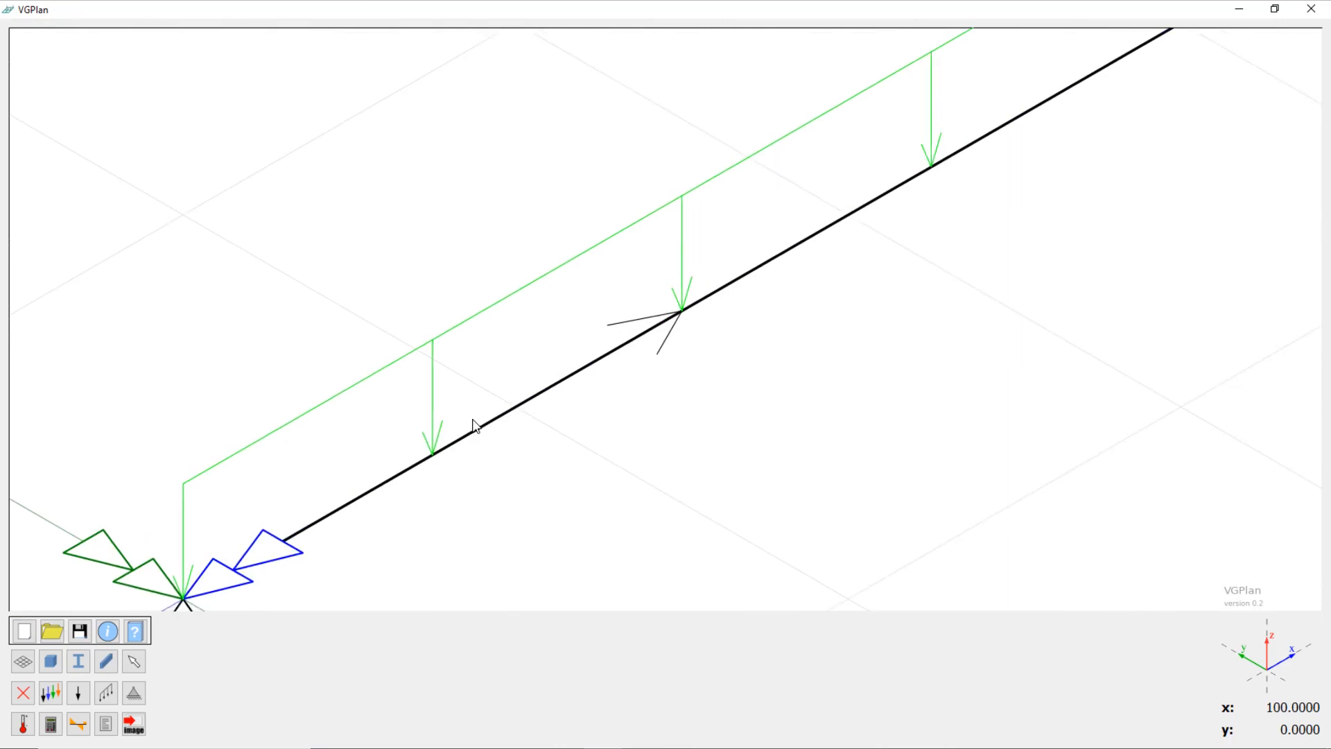
{"action": "scroll", "coordinate": [473, 424], "scroll_direction": "down", "scroll_amount": 4}
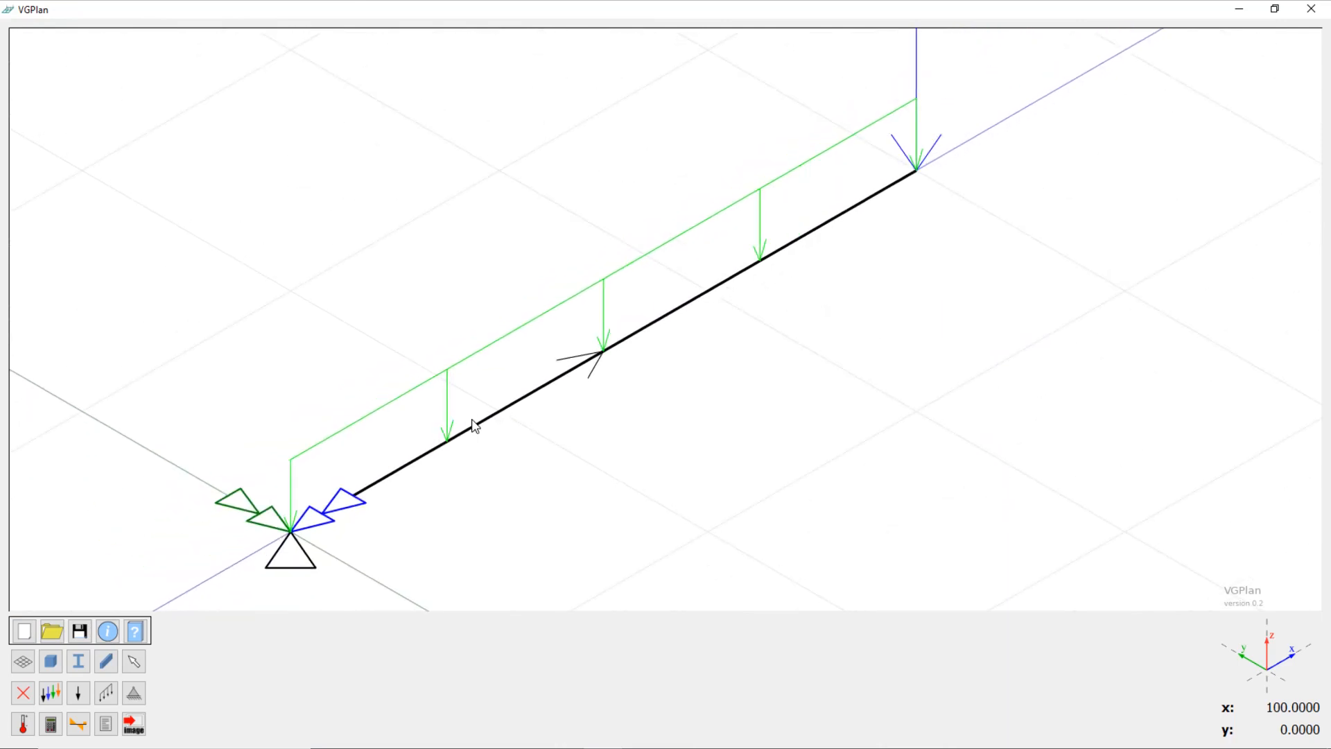
{"action": "scroll", "coordinate": [474, 424], "scroll_direction": "down", "scroll_amount": 2}
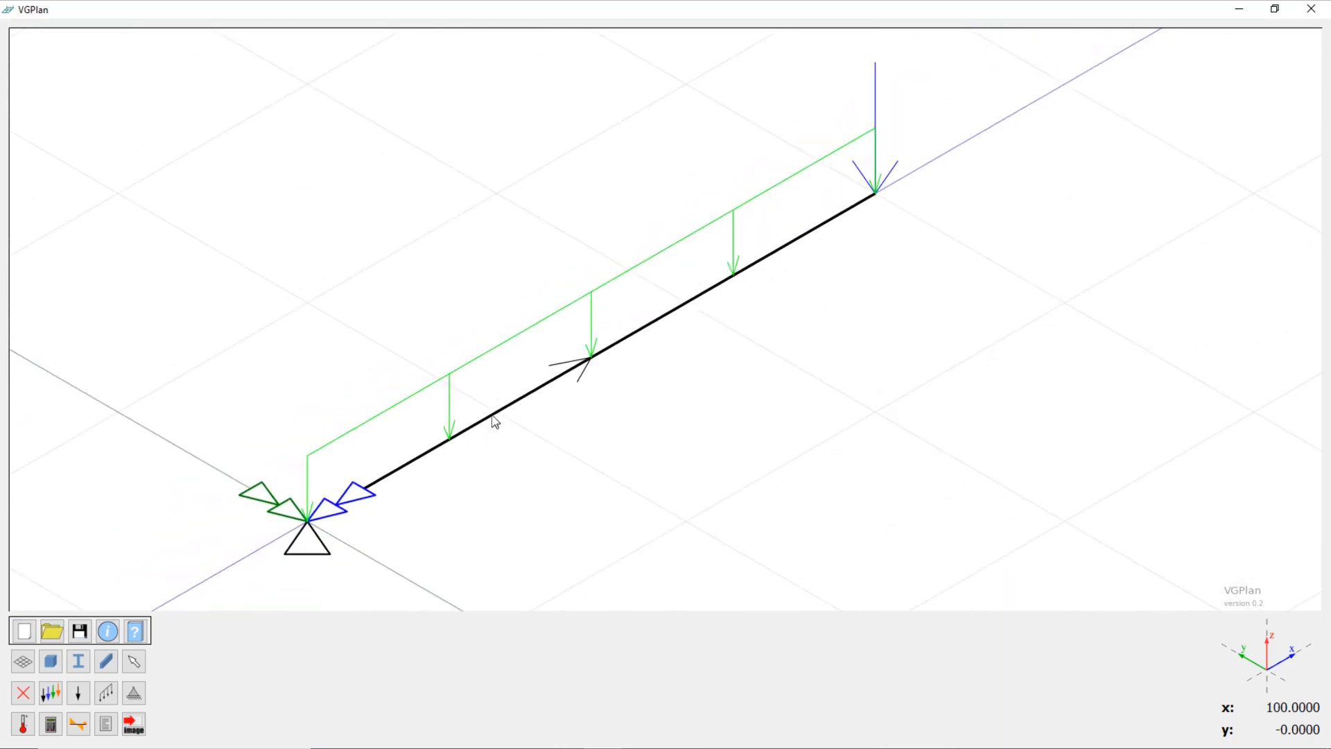
Step: Run the structural analysis and display the Reaction graphic for the Concentrado load case
{"action": "left_click", "coordinate": [54, 724]}
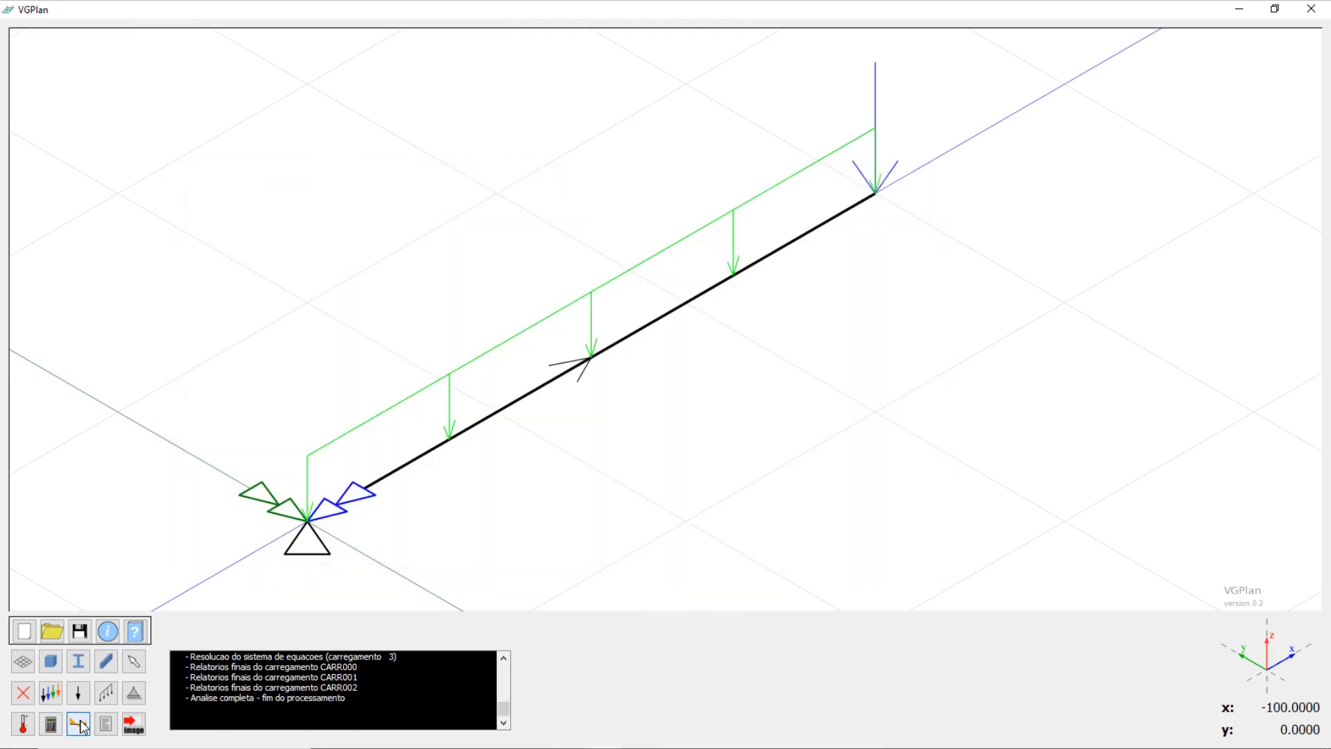
{"action": "left_click", "coordinate": [80, 725]}
{"action": "left_click", "coordinate": [332, 628]}
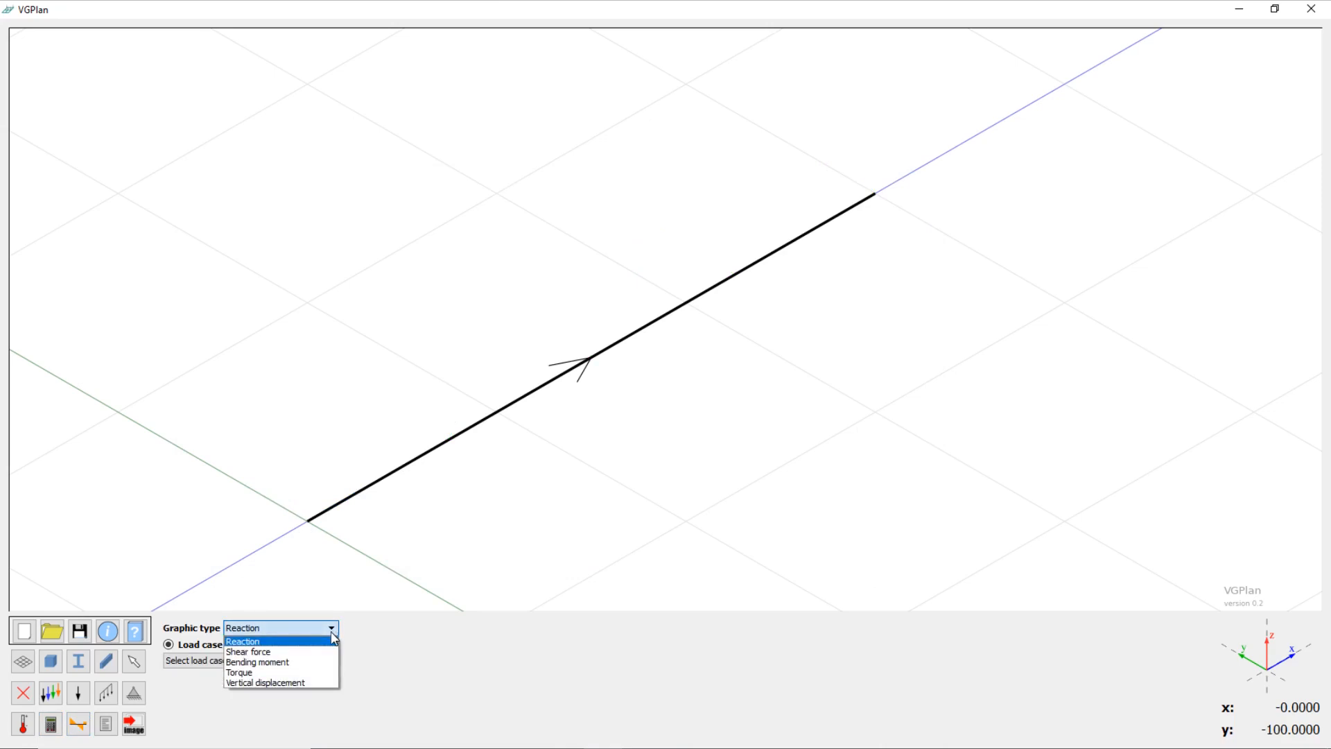
{"action": "left_click", "coordinate": [332, 640]}
{"action": "left_click", "coordinate": [293, 661]}
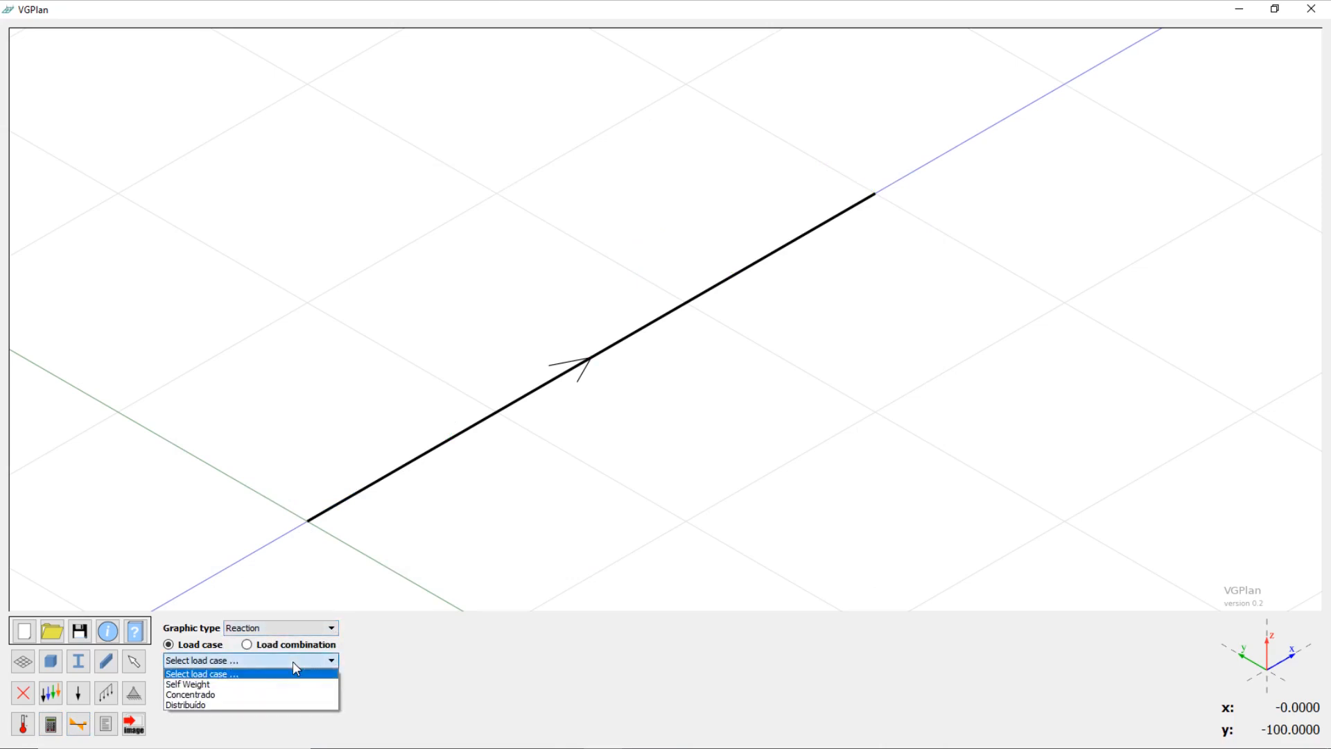
{"action": "left_click", "coordinate": [222, 694]}
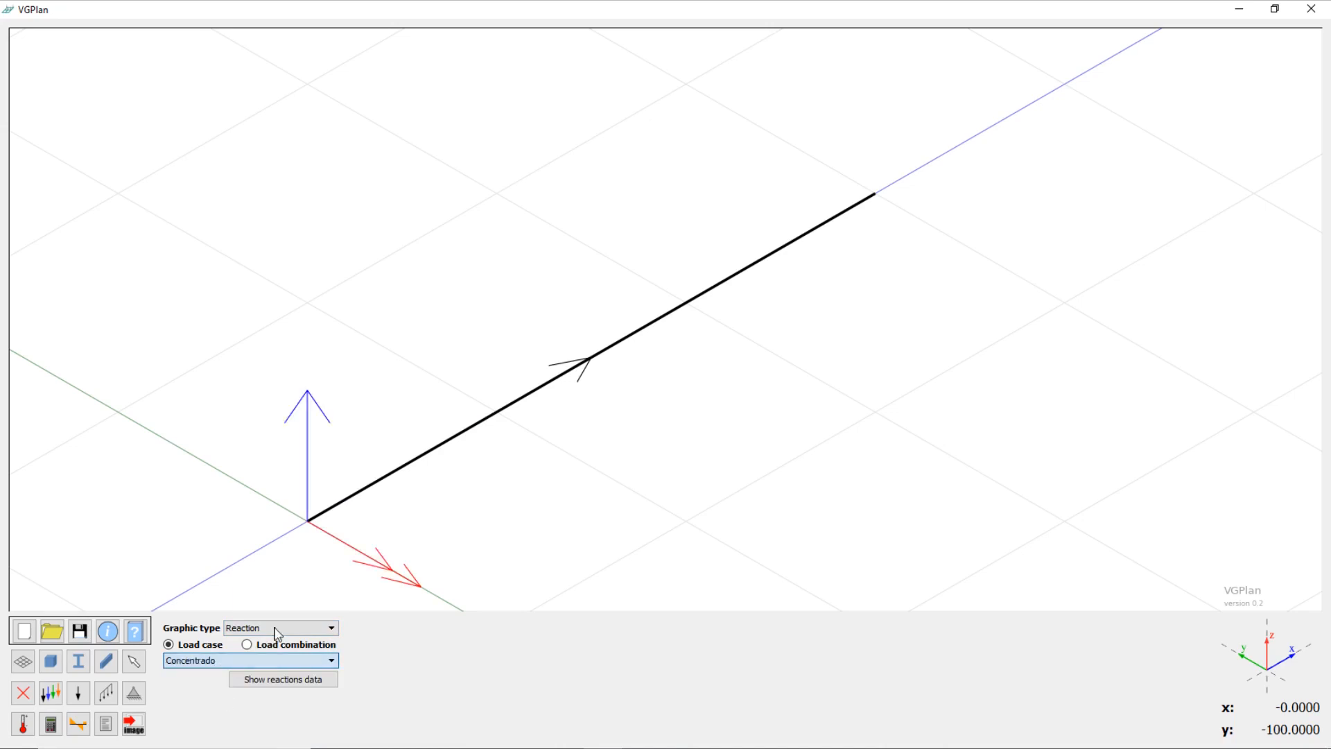
Step: Show the reactions data of the support at (0, 0), read the force and moments, and close the data
{"action": "left_click", "coordinate": [294, 680]}
{"action": "left_click", "coordinate": [676, 323]}
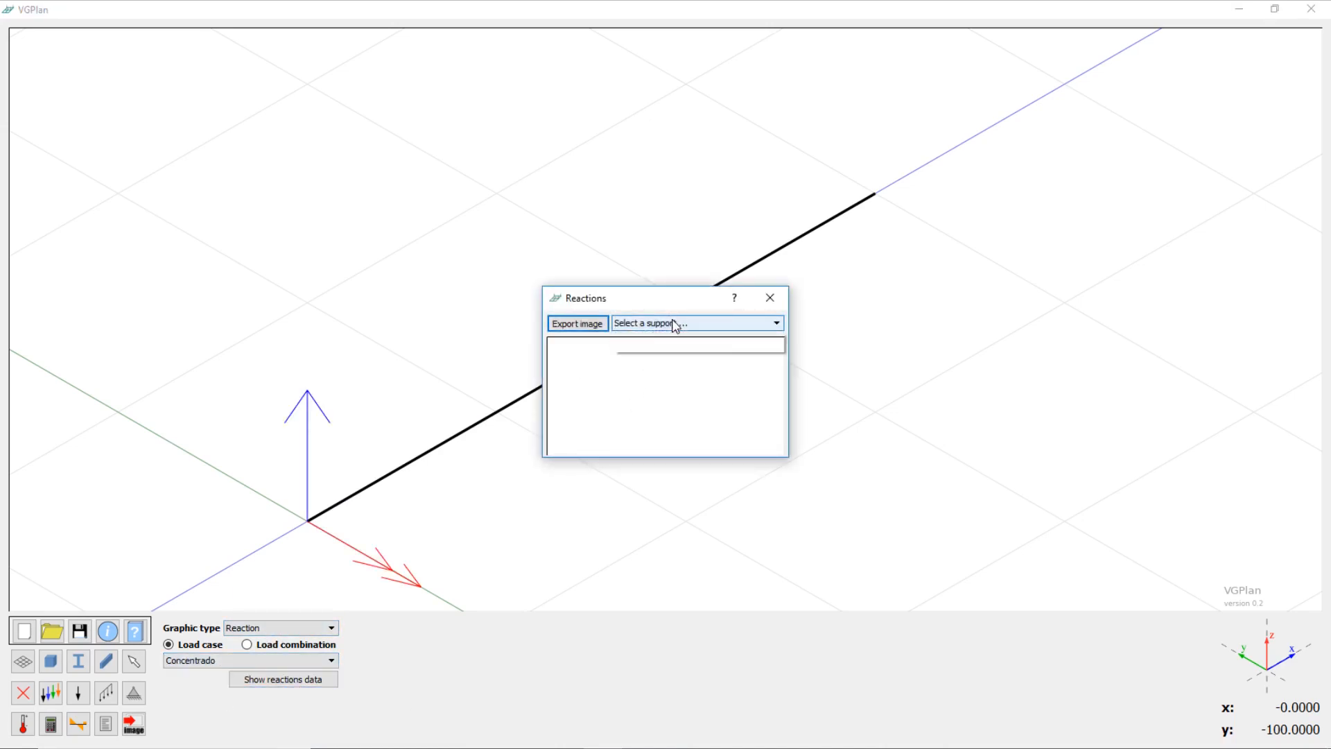
{"action": "left_click", "coordinate": [677, 347]}
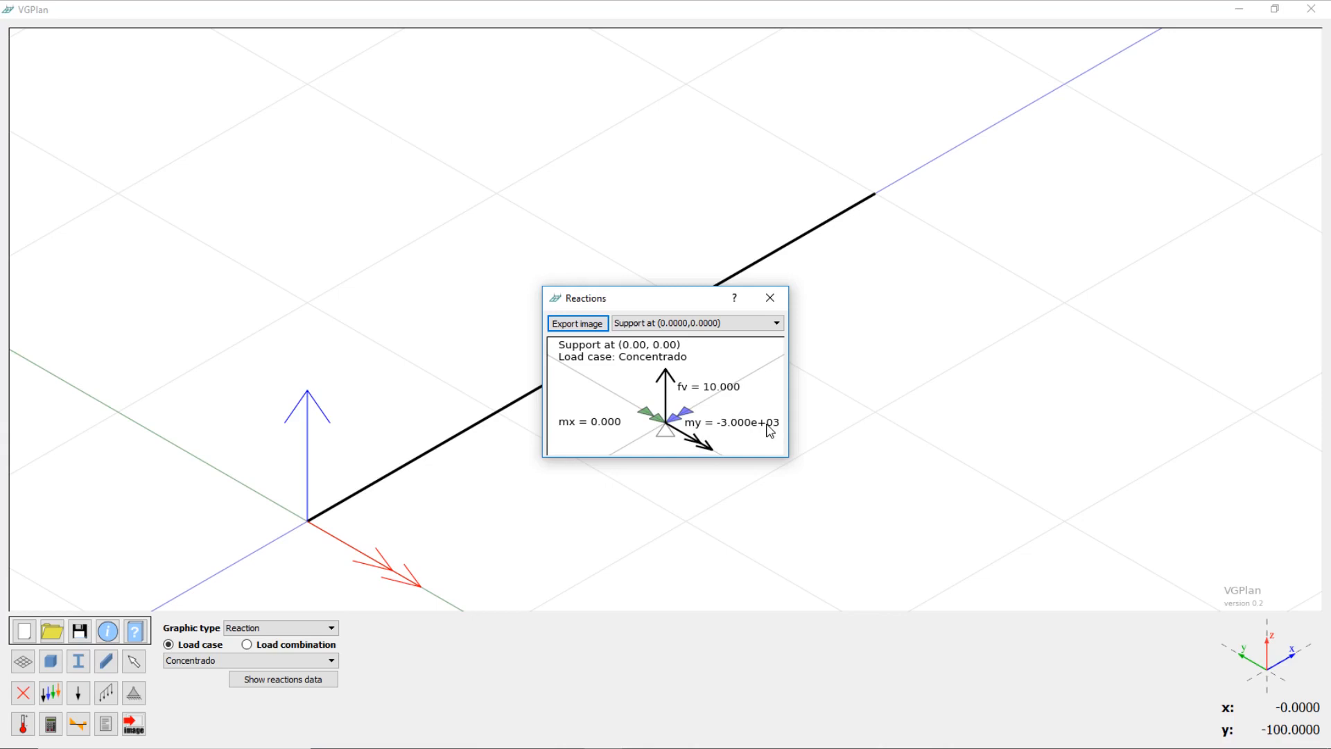
{"action": "left_click", "coordinate": [769, 297]}
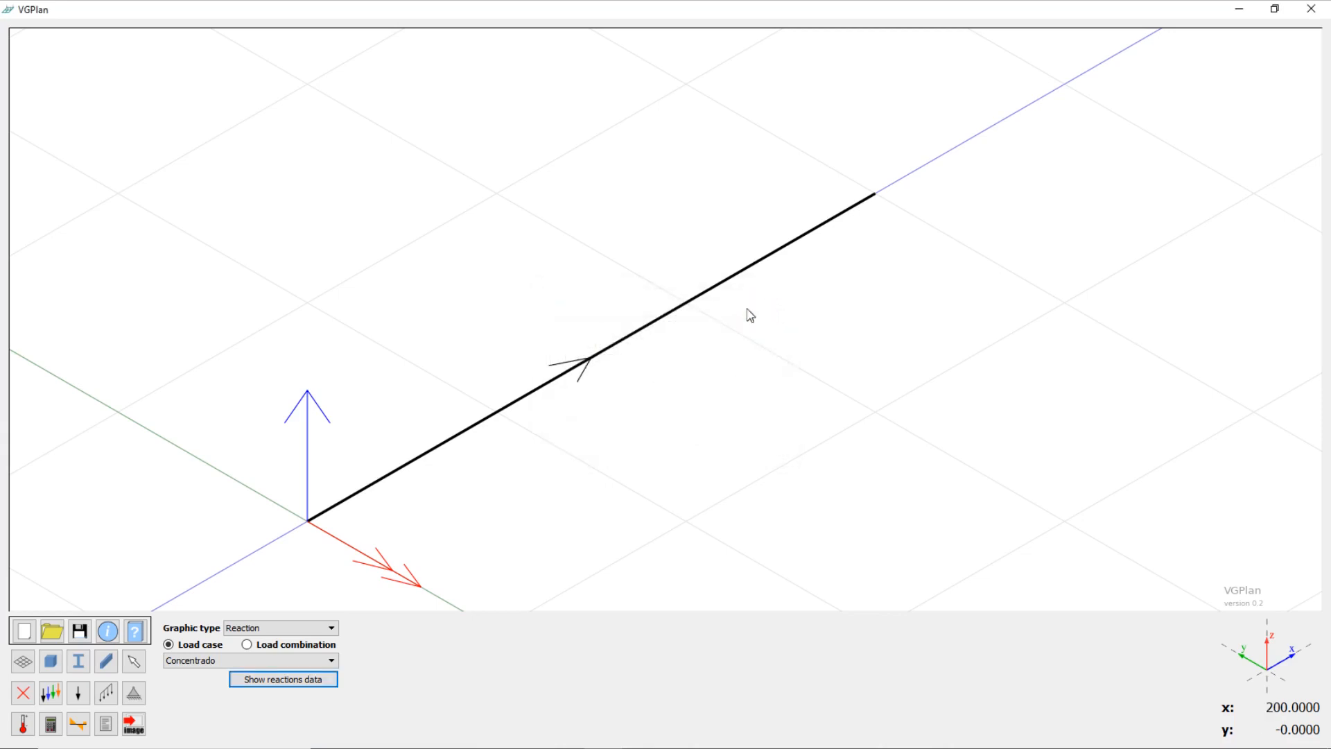
Step: Free all restraints at the beam's node (0, 0), and define a support there with rigid vertical displacement and rigid x- and y-axis rotations
{"action": "left_click", "coordinate": [134, 693]}
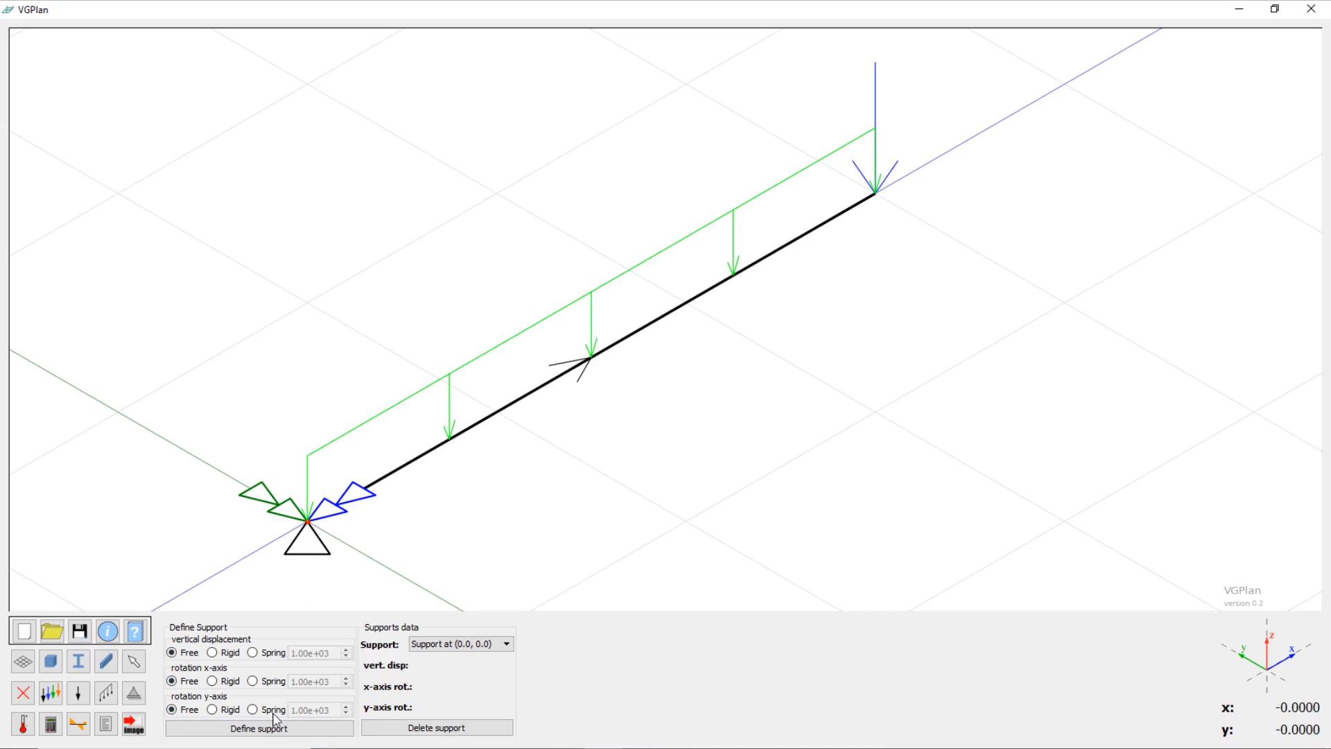
{"action": "left_click", "coordinate": [272, 733]}
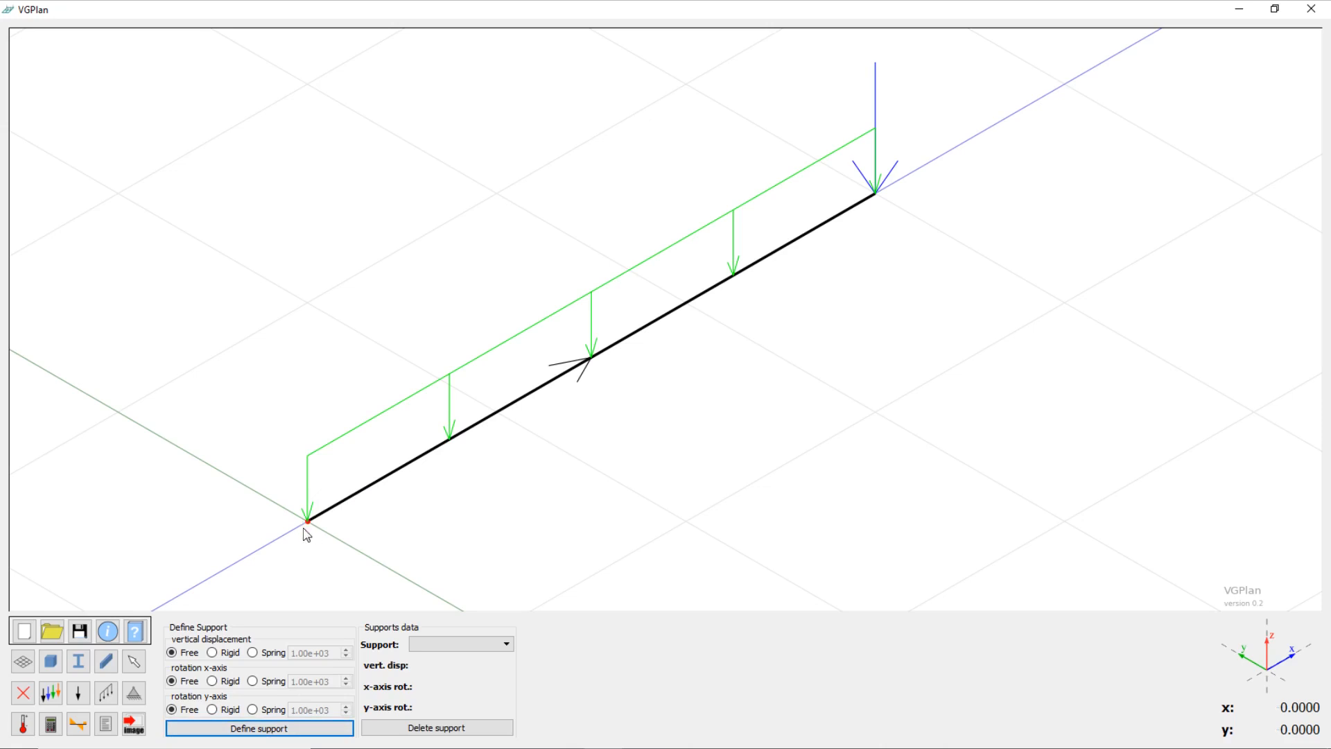
{"action": "left_click", "coordinate": [212, 652]}
{"action": "left_click", "coordinate": [212, 680]}
{"action": "left_click", "coordinate": [212, 709]}
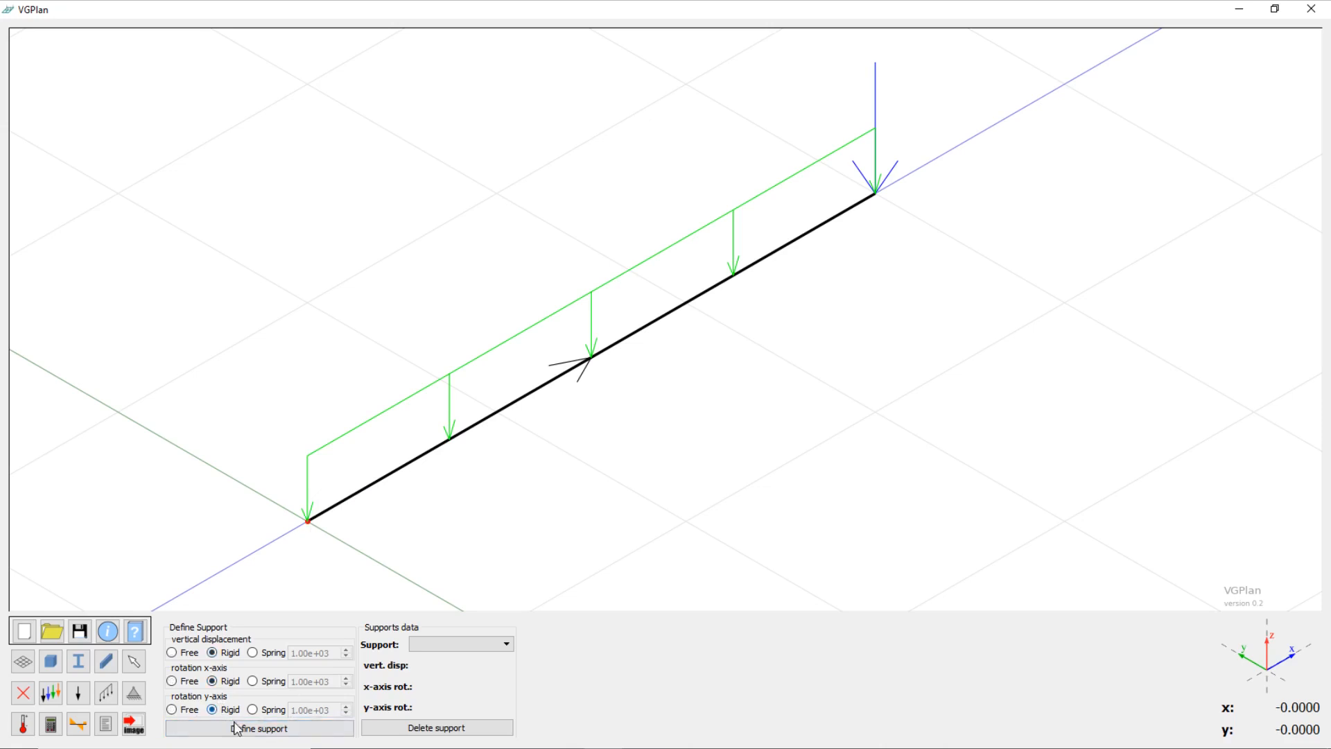
{"action": "left_click", "coordinate": [235, 728]}
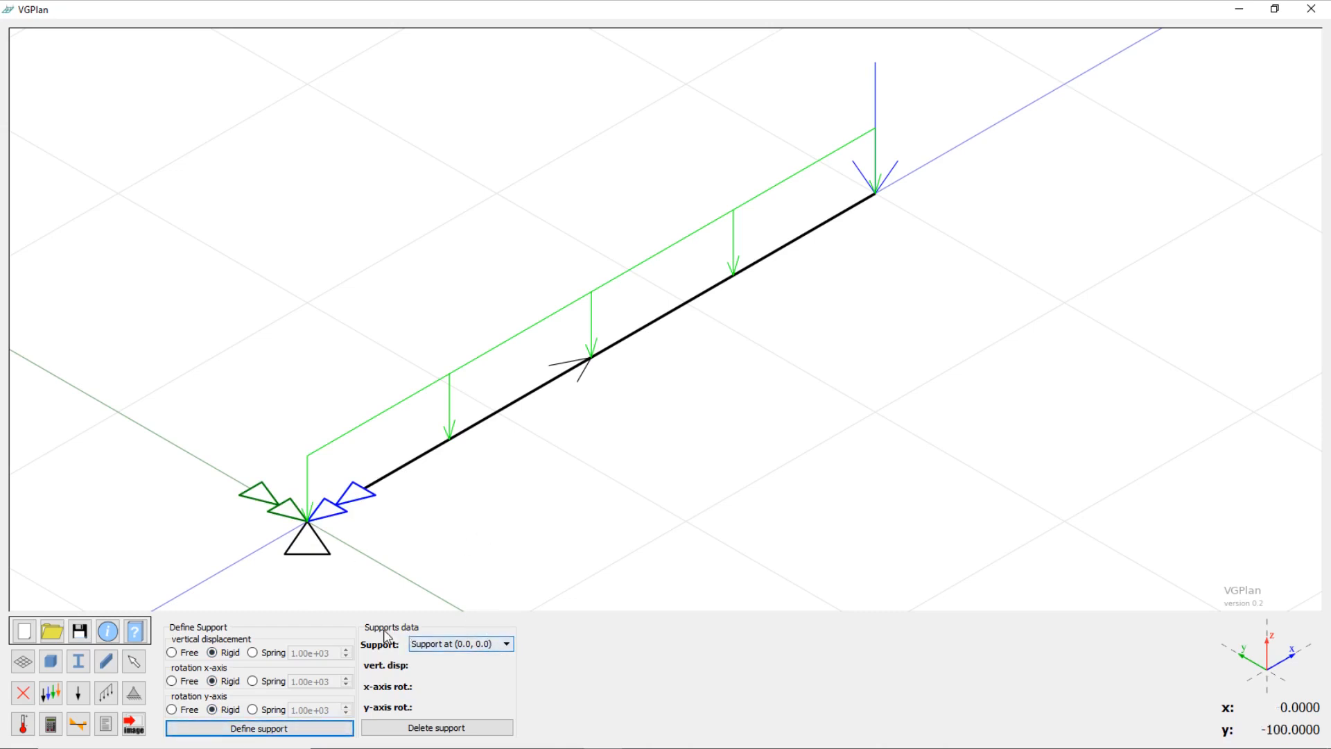
Step: Select the support at (0, 0) in the supports data and delete it
{"action": "left_click", "coordinate": [436, 645]}
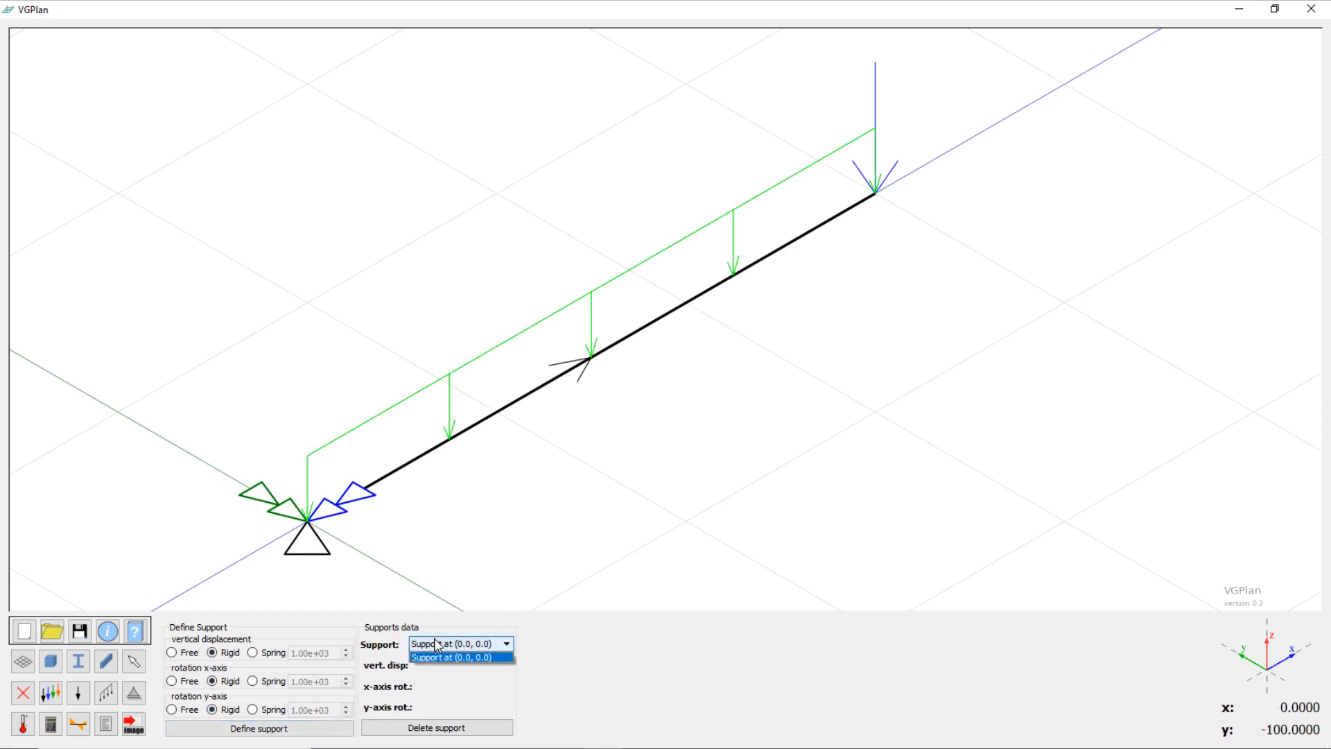
{"action": "left_click", "coordinate": [444, 656]}
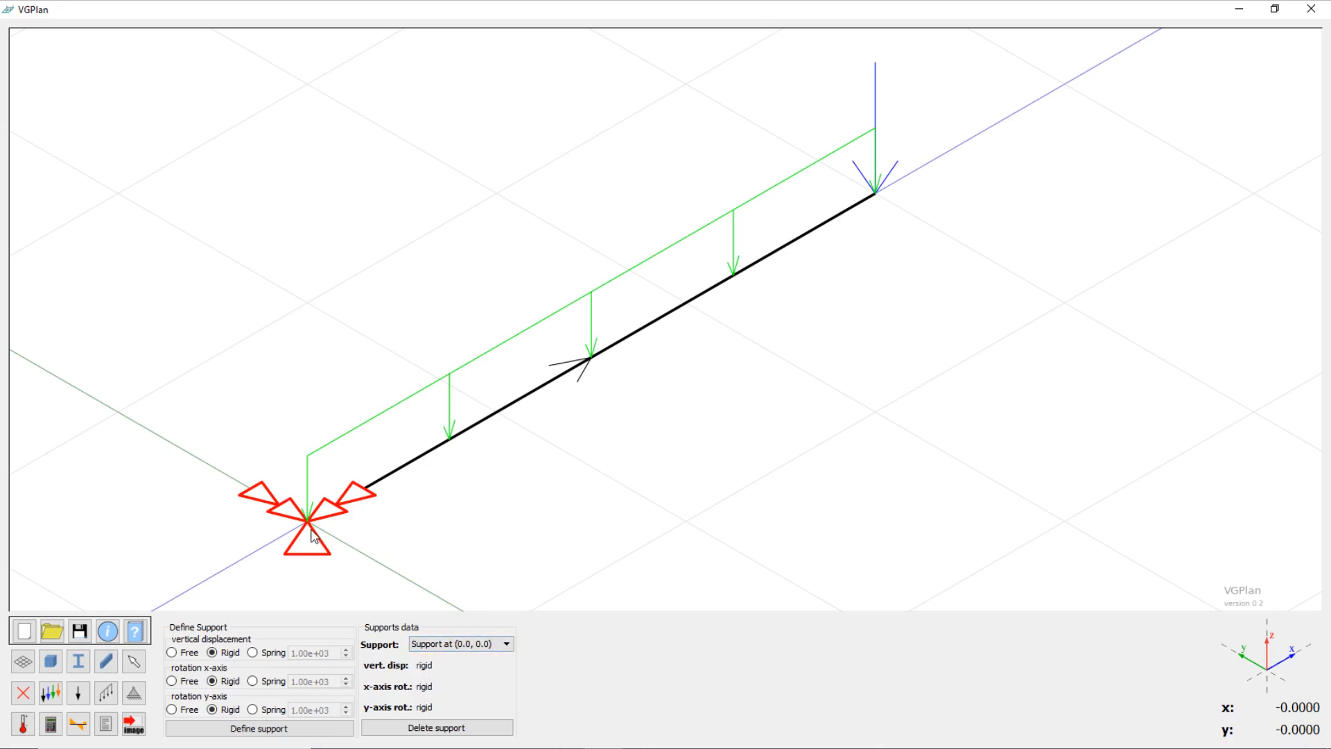
{"action": "left_click", "coordinate": [451, 731]}
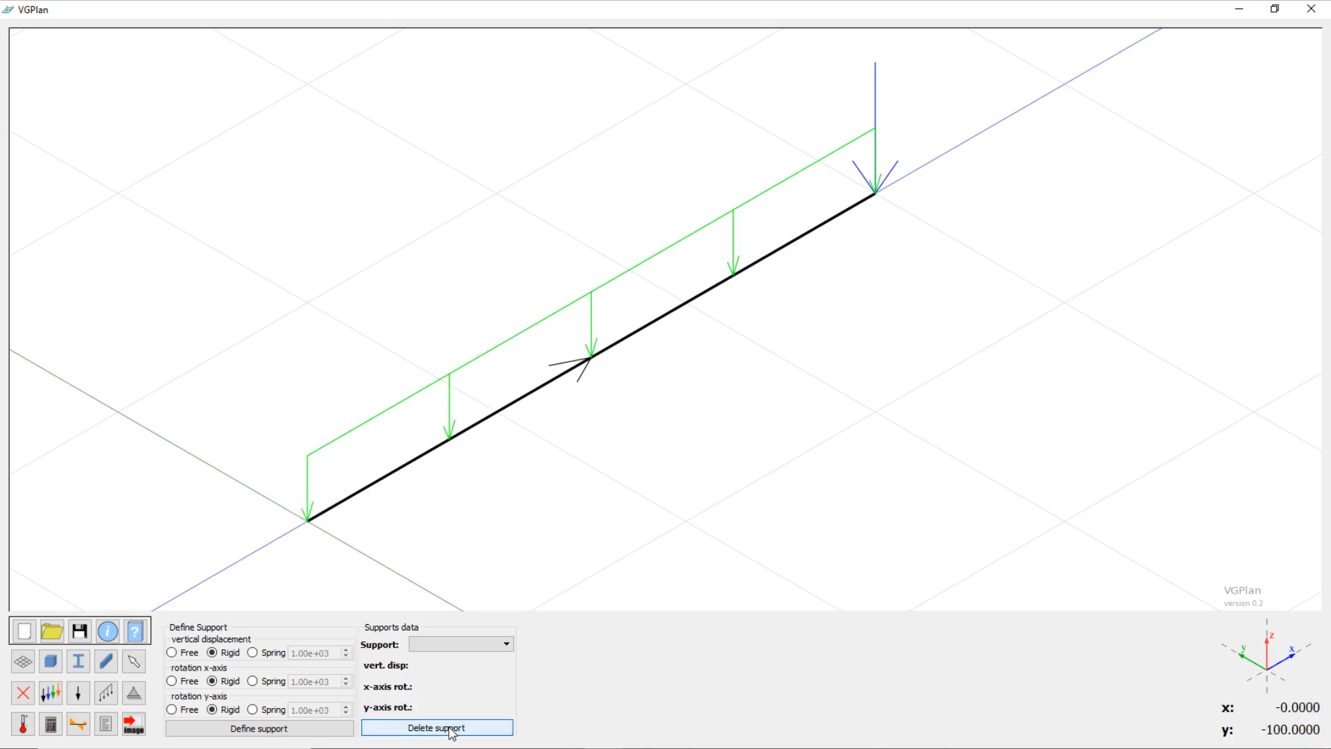
Step: Define a support at node (0, 0) with a vertical displacement spring of 1.00e+01 and rigid x- and y-axis rotations
{"action": "left_click", "coordinate": [308, 522]}
{"action": "left_click", "coordinate": [252, 653]}
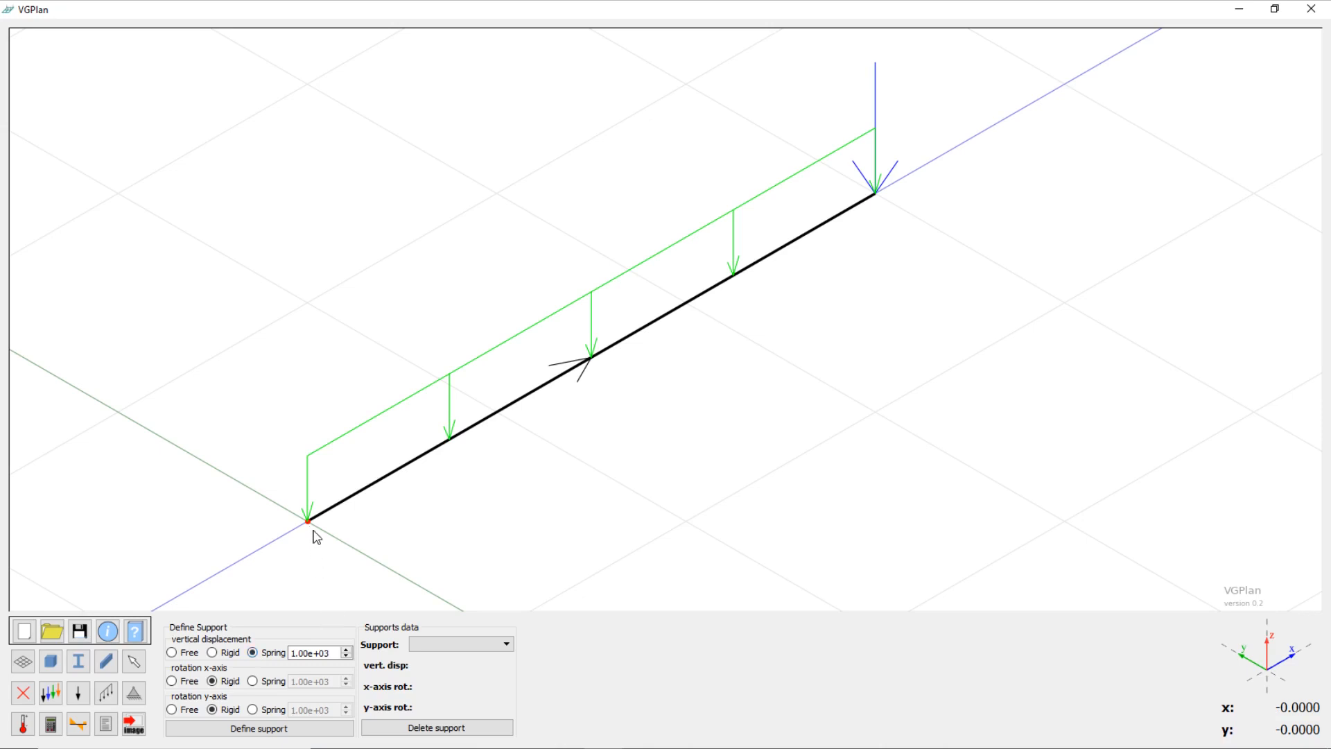
{"action": "double_click", "coordinate": [331, 652]}
{"action": "key", "text": "BackSpace"}
{"action": "key", "text": "Return"}
{"action": "left_click", "coordinate": [292, 729]}
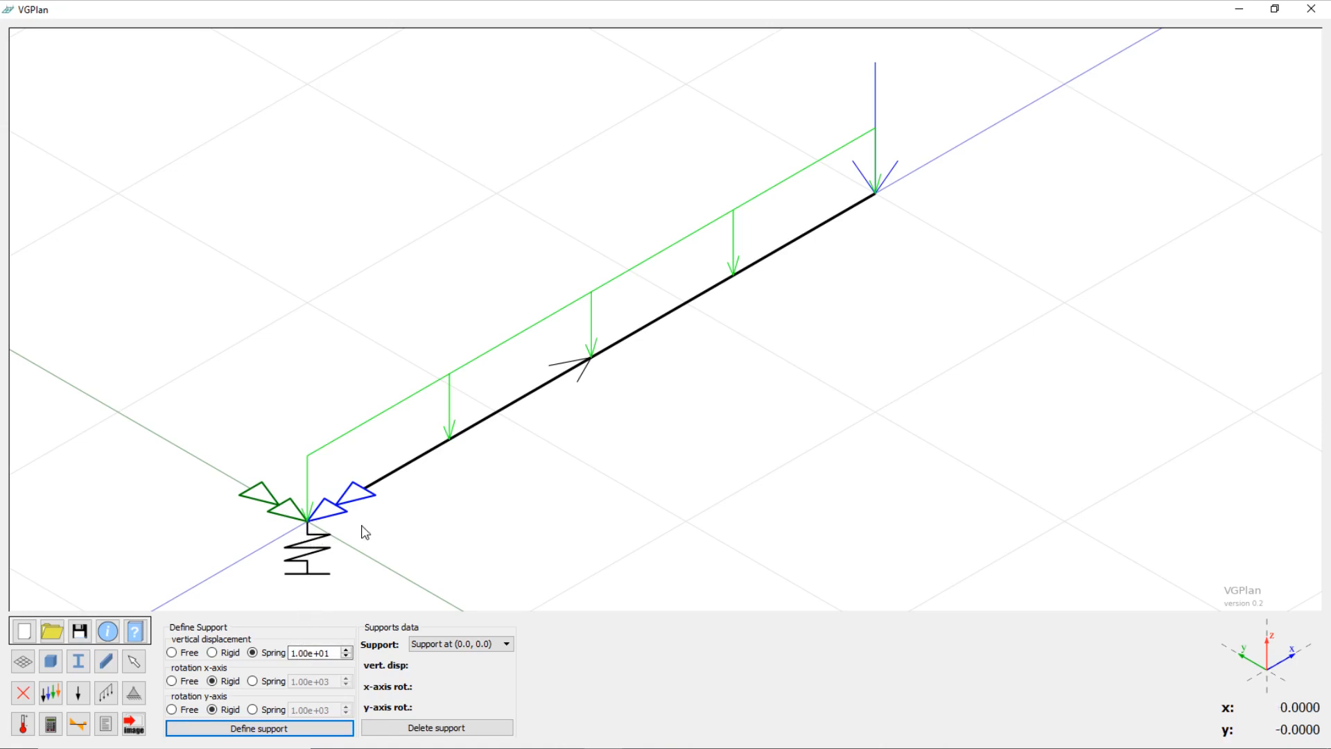
Step: Rerun the analysis with the spring support and display the Vertical displacement graphic for the Concentrado load case
{"action": "left_click", "coordinate": [51, 725]}
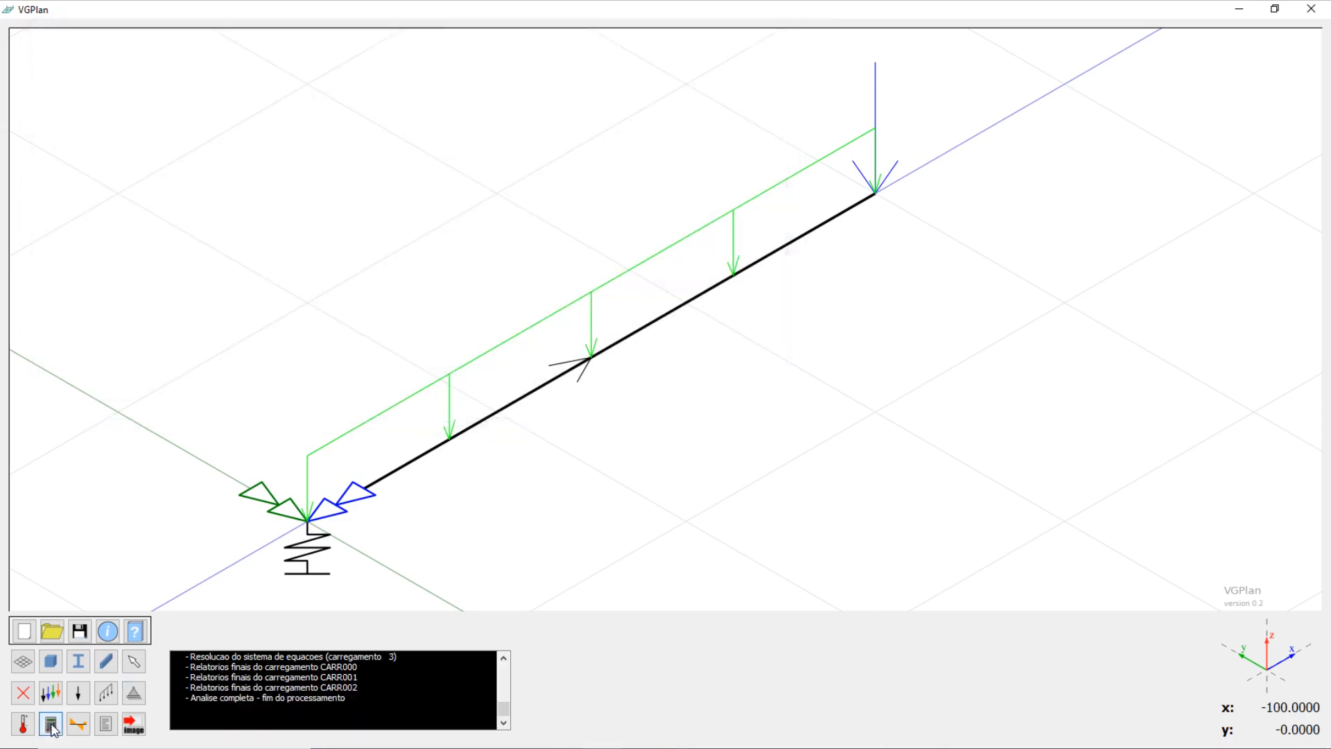
{"action": "left_click", "coordinate": [79, 724]}
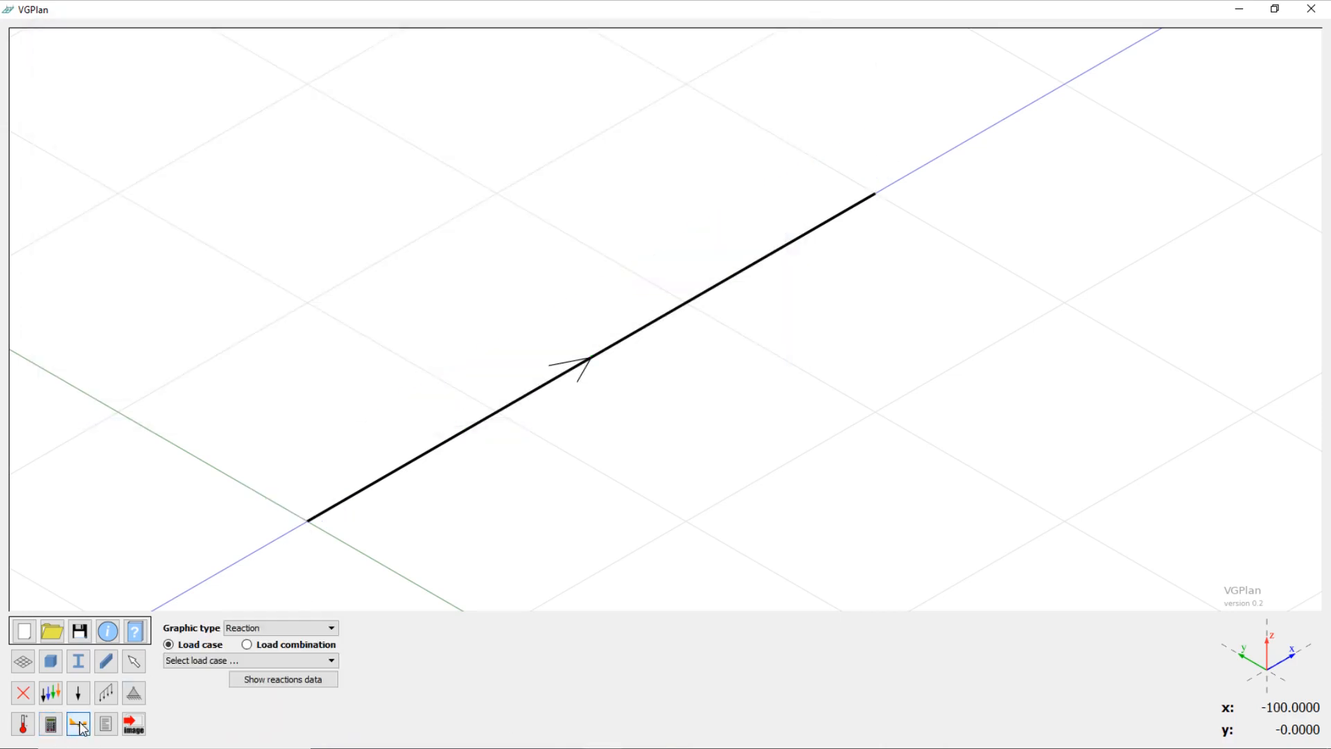
{"action": "left_click", "coordinate": [327, 628]}
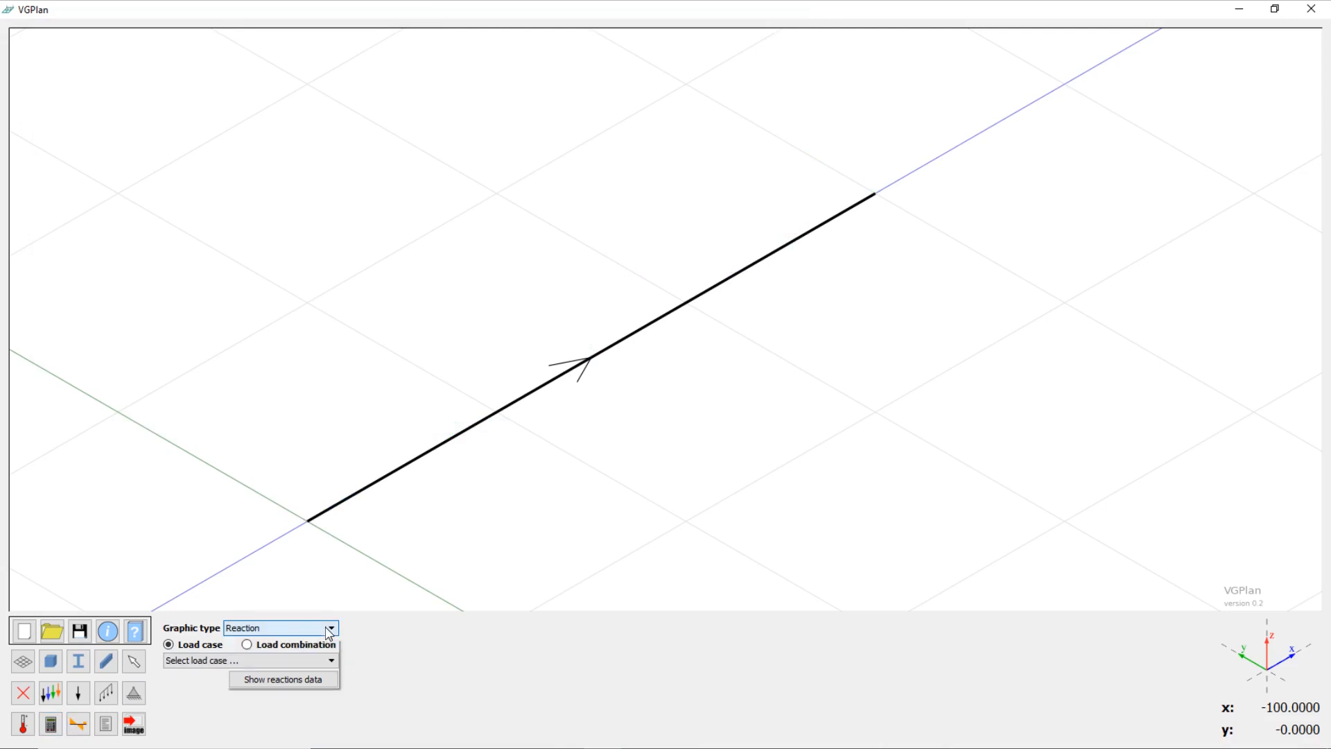
{"action": "left_click", "coordinate": [327, 628]}
{"action": "left_click", "coordinate": [328, 629]}
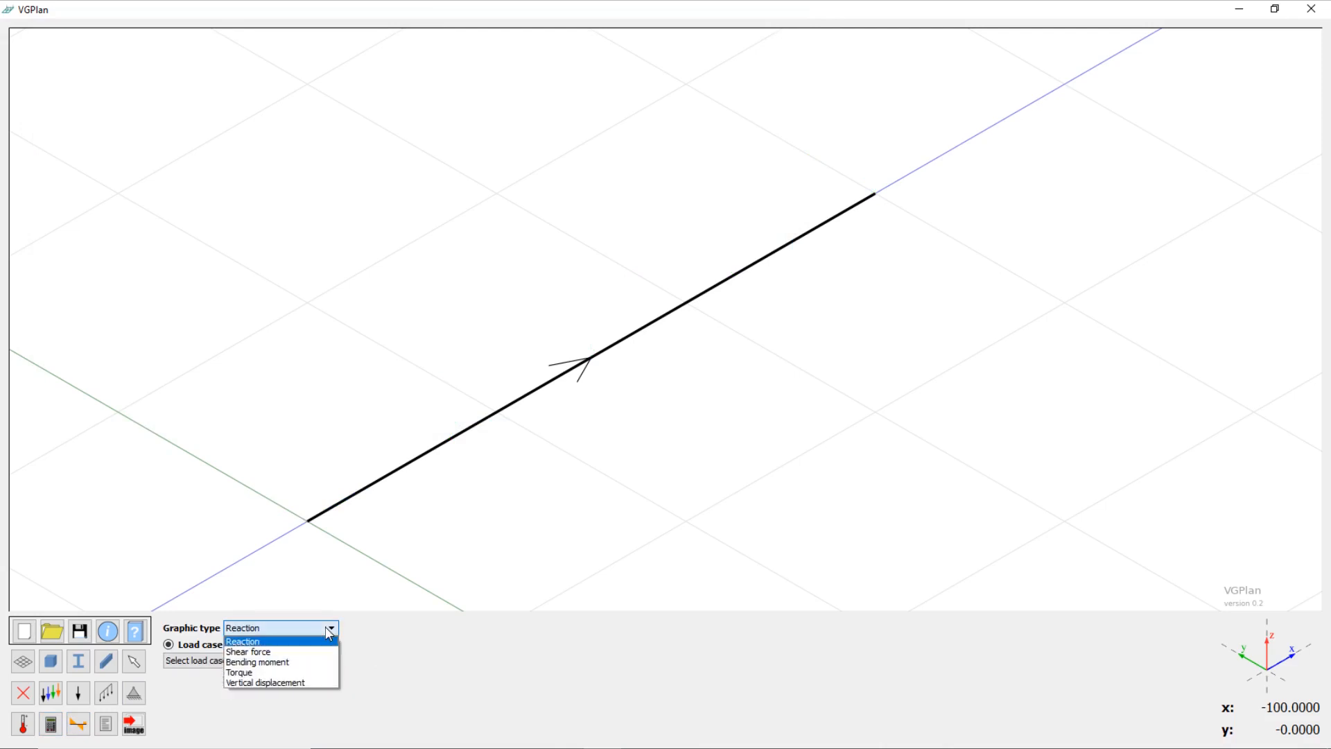
{"action": "left_click", "coordinate": [312, 682]}
{"action": "left_click", "coordinate": [280, 664]}
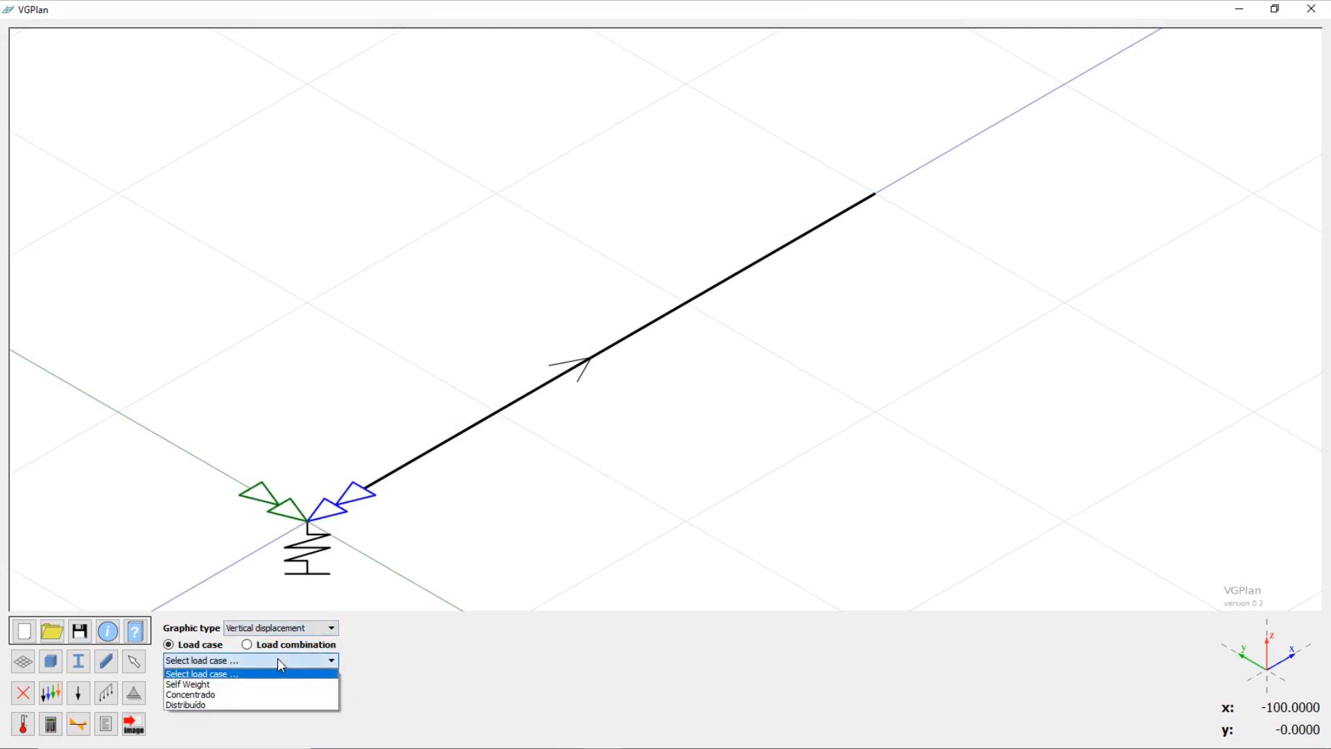
{"action": "left_click", "coordinate": [237, 695]}
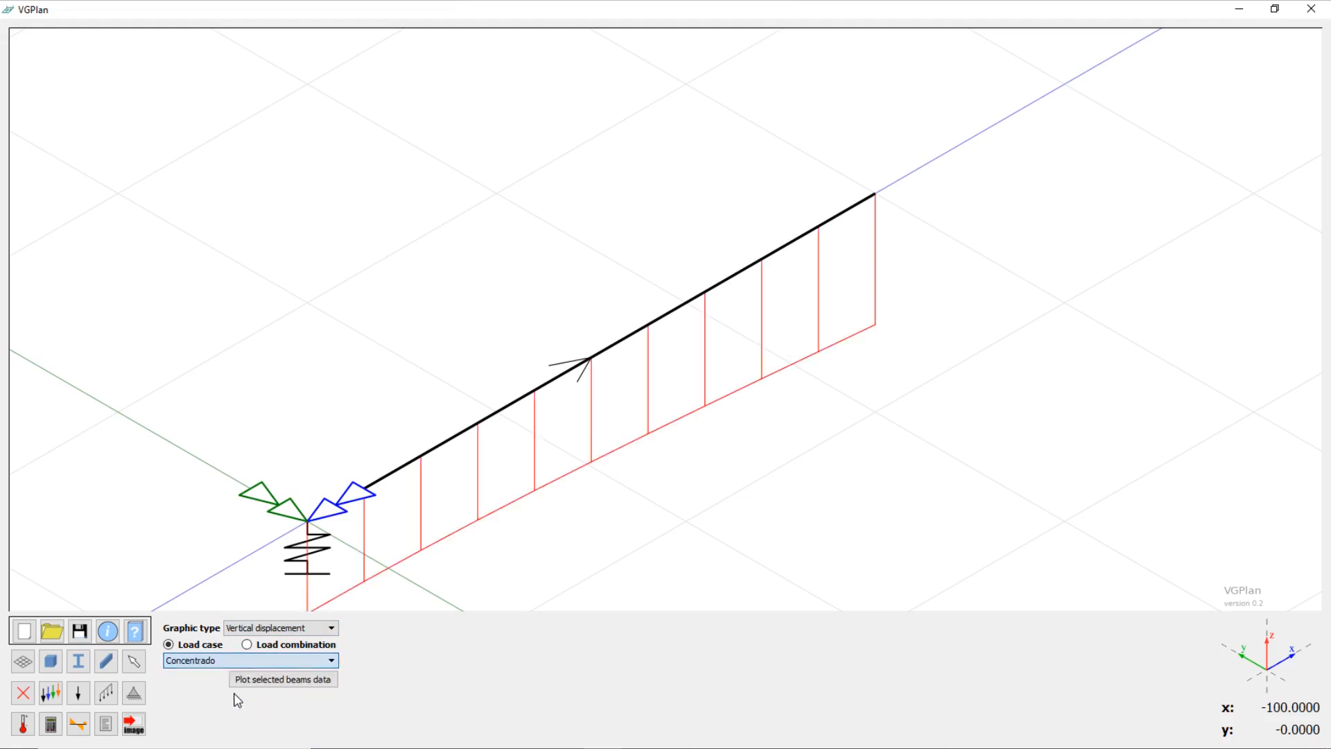
Step: Plot the selected beam's vertical displacement graph, label the values at both beam ends, and close the graph
{"action": "left_click", "coordinate": [460, 440]}
{"action": "left_click", "coordinate": [287, 682]}
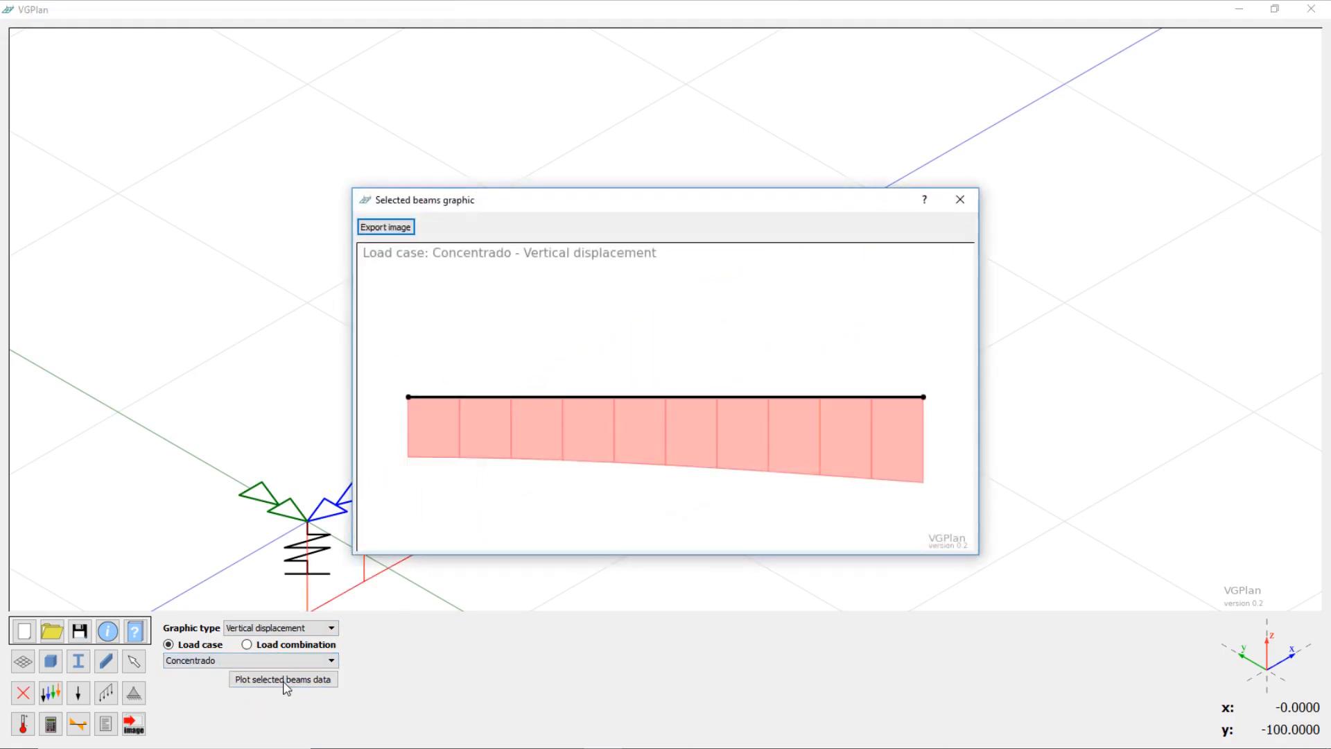
{"action": "mouse_move", "coordinate": [410, 433]}
{"action": "scroll", "coordinate": [455, 474], "scroll_direction": "down", "scroll_amount": 1}
{"action": "scroll", "coordinate": [455, 474], "scroll_direction": "up", "scroll_amount": 1}
{"action": "scroll", "coordinate": [475, 469], "scroll_direction": "down", "scroll_amount": 3}
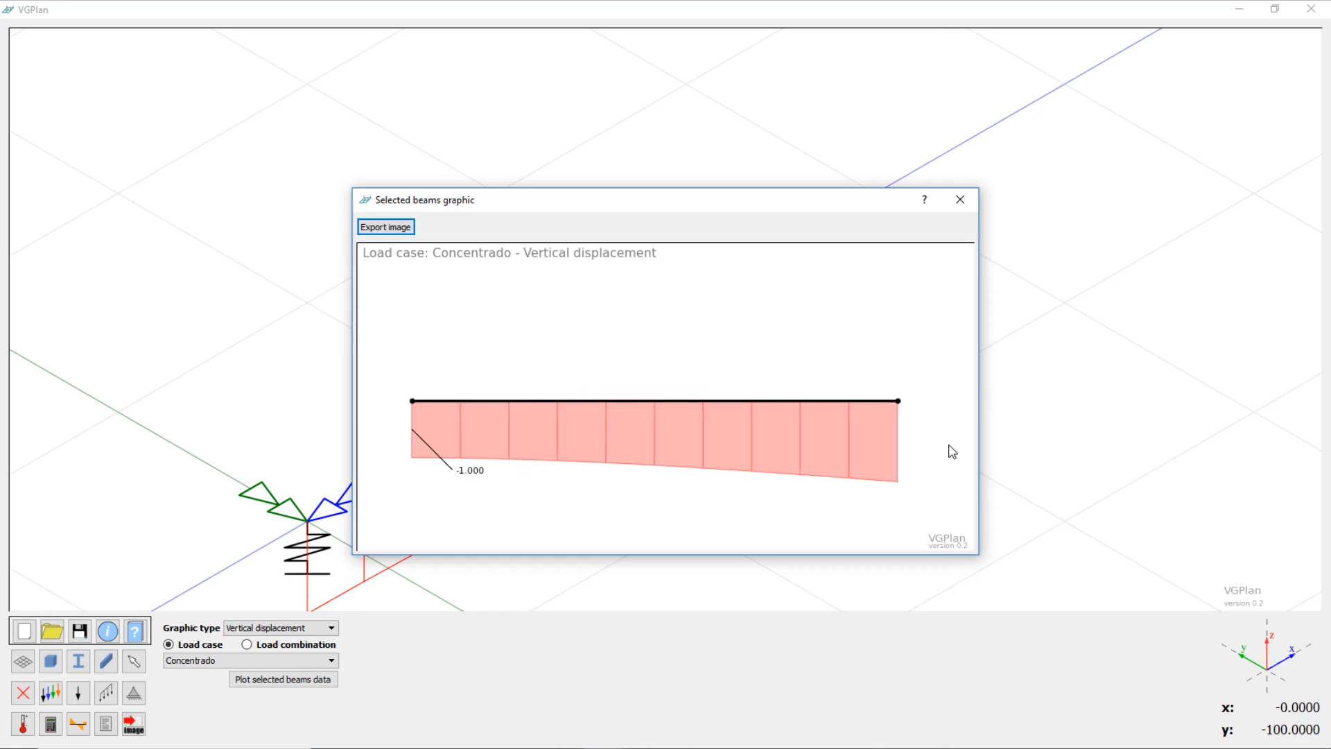
{"action": "left_click", "coordinate": [898, 442]}
{"action": "scroll", "coordinate": [623, 435], "scroll_direction": "down", "scroll_amount": 1}
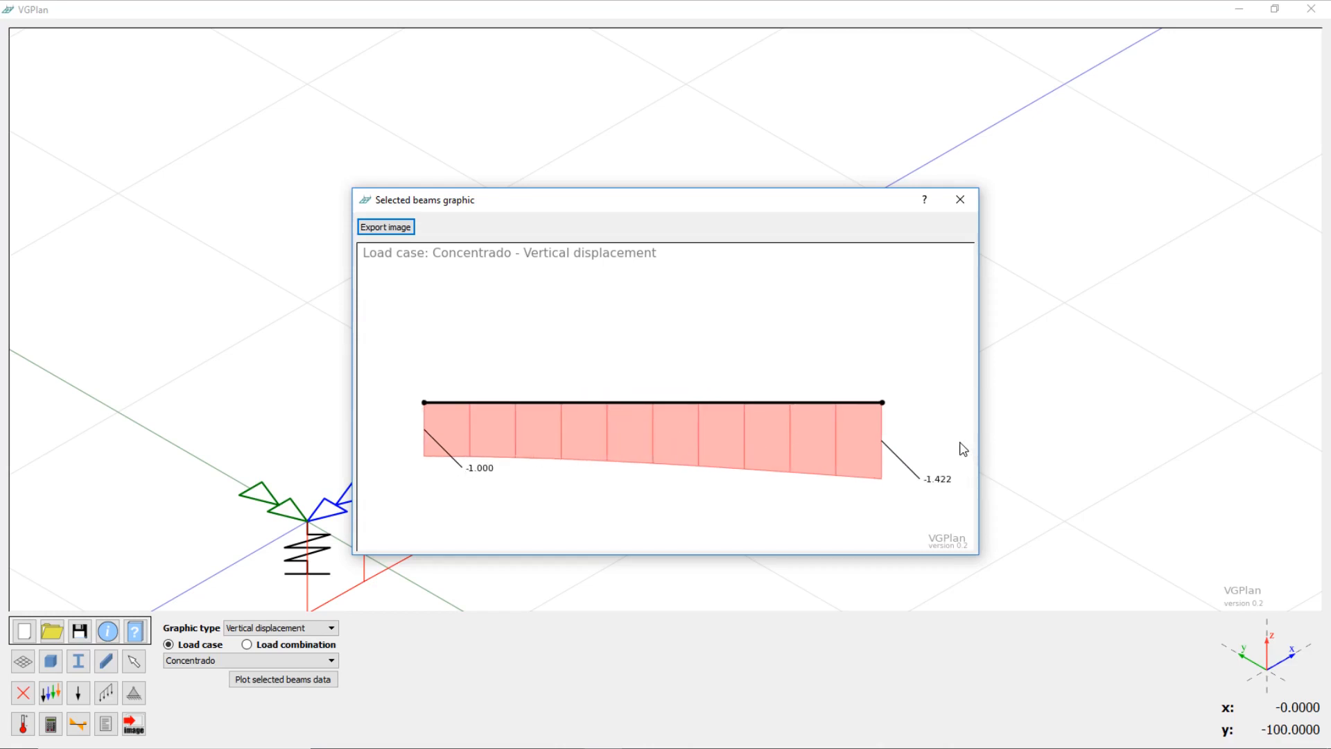
{"action": "scroll", "coordinate": [962, 449], "scroll_direction": "up", "scroll_amount": 1}
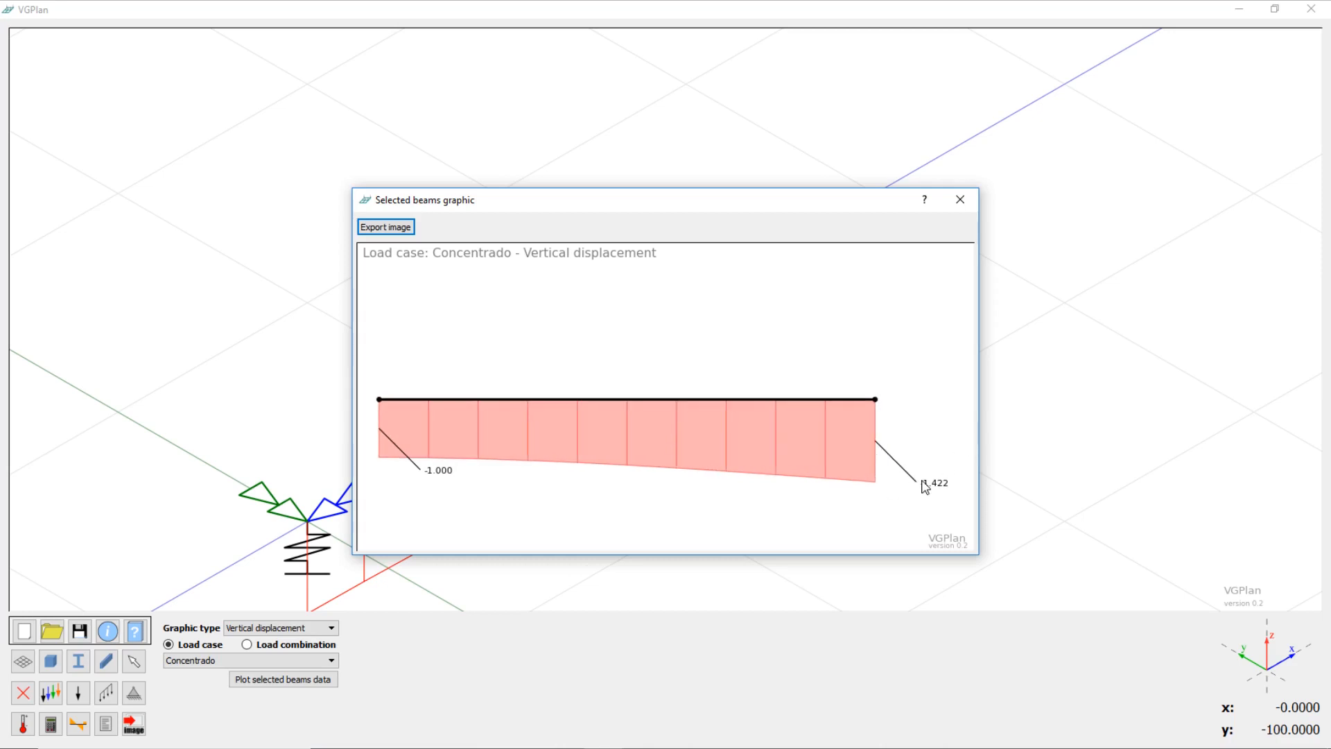
{"action": "key", "text": "Escape"}
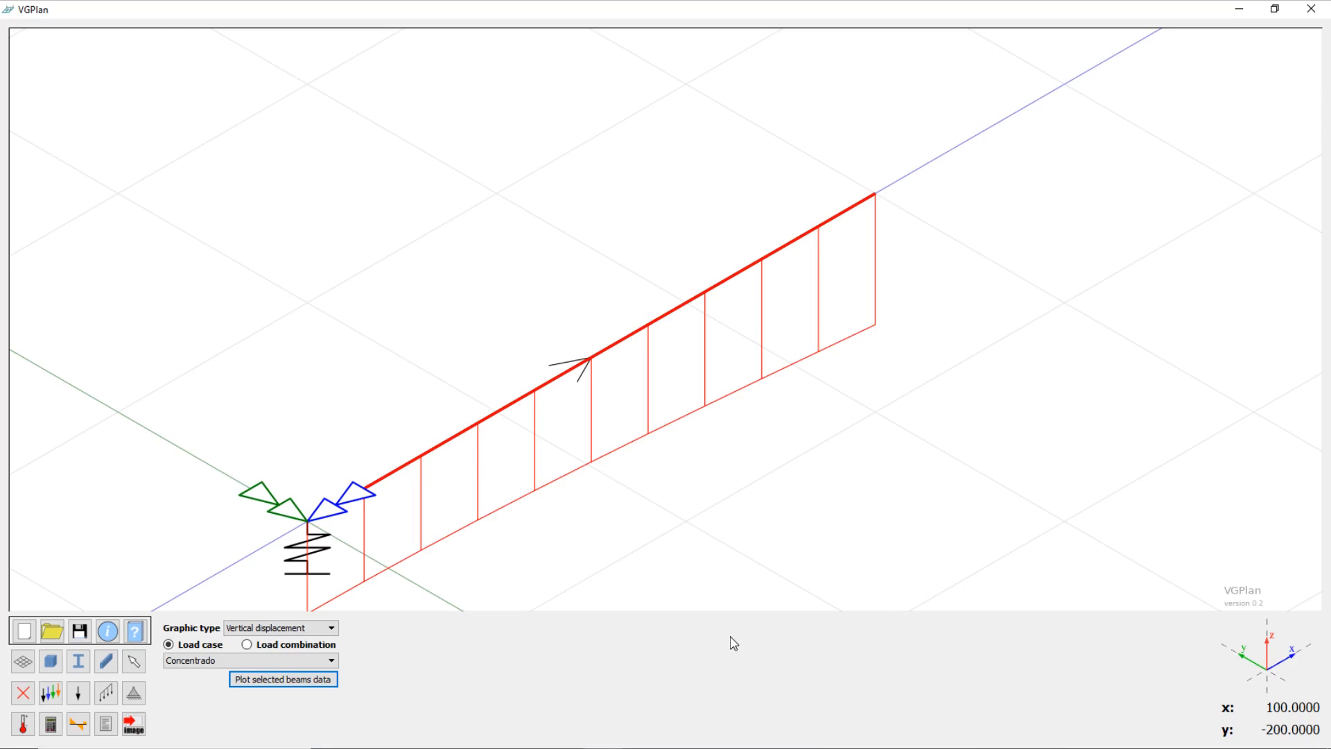
Step: Redefine the support at node (0, 0) with rigid vertical displacement, rigid x-axis rotation and a y-axis rotation spring of 3e5
{"action": "left_click", "coordinate": [134, 693]}
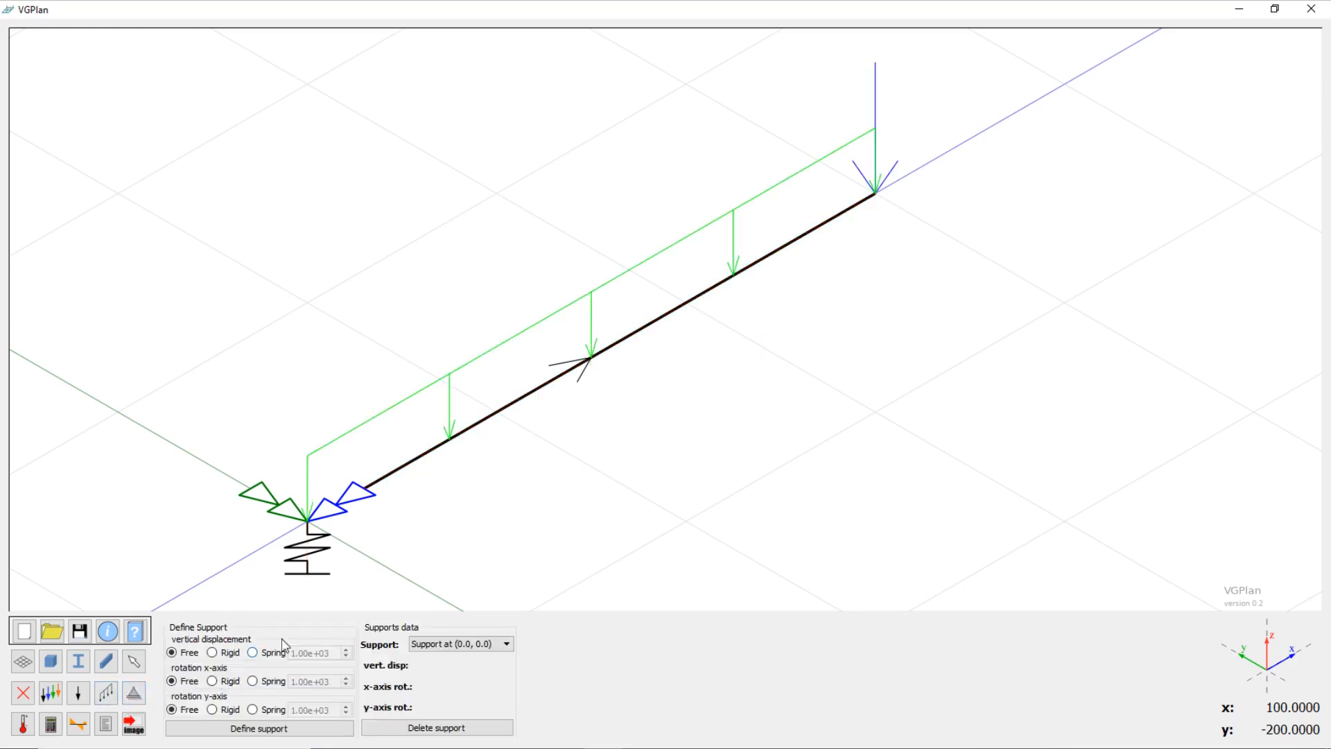
{"action": "left_click", "coordinate": [307, 522]}
{"action": "left_click", "coordinate": [212, 652]}
{"action": "left_click", "coordinate": [253, 709]}
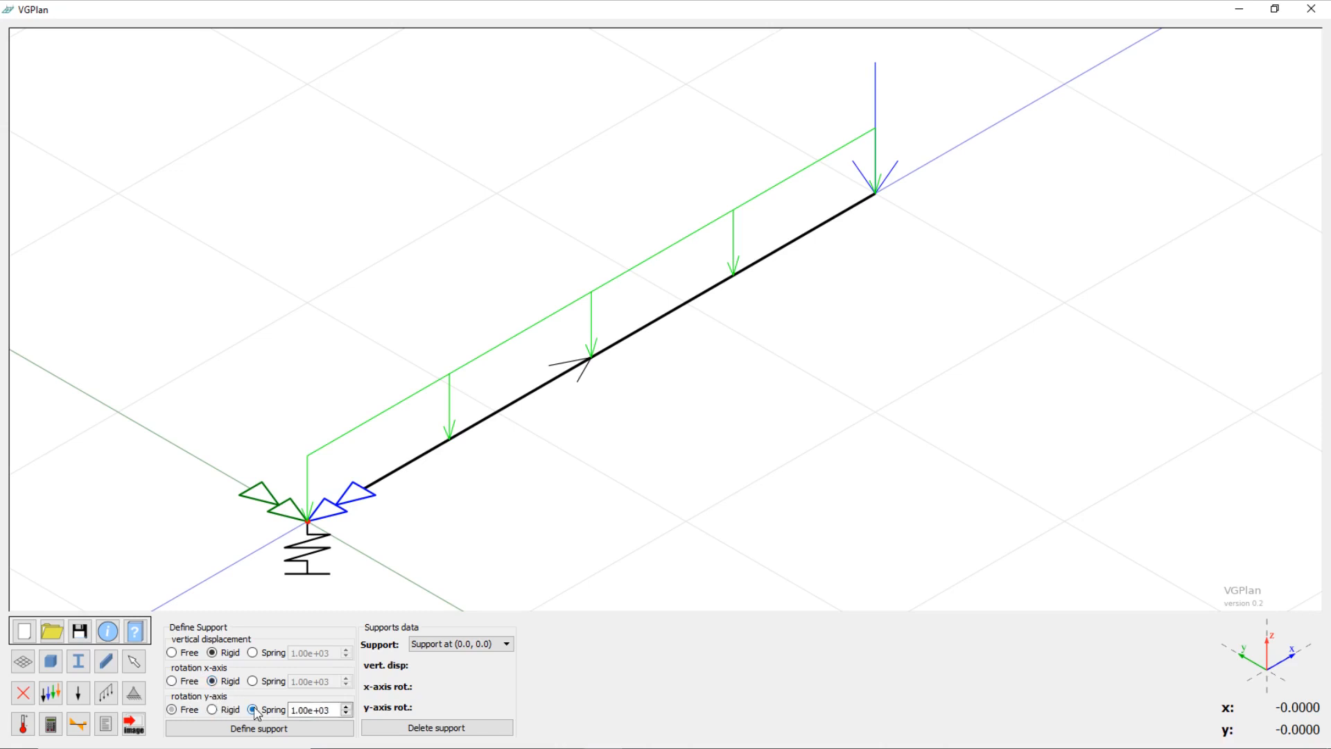
{"action": "left_click", "coordinate": [325, 710]}
{"action": "left_click_drag", "start_coordinate": [325, 710], "coordinate": [289, 711]}
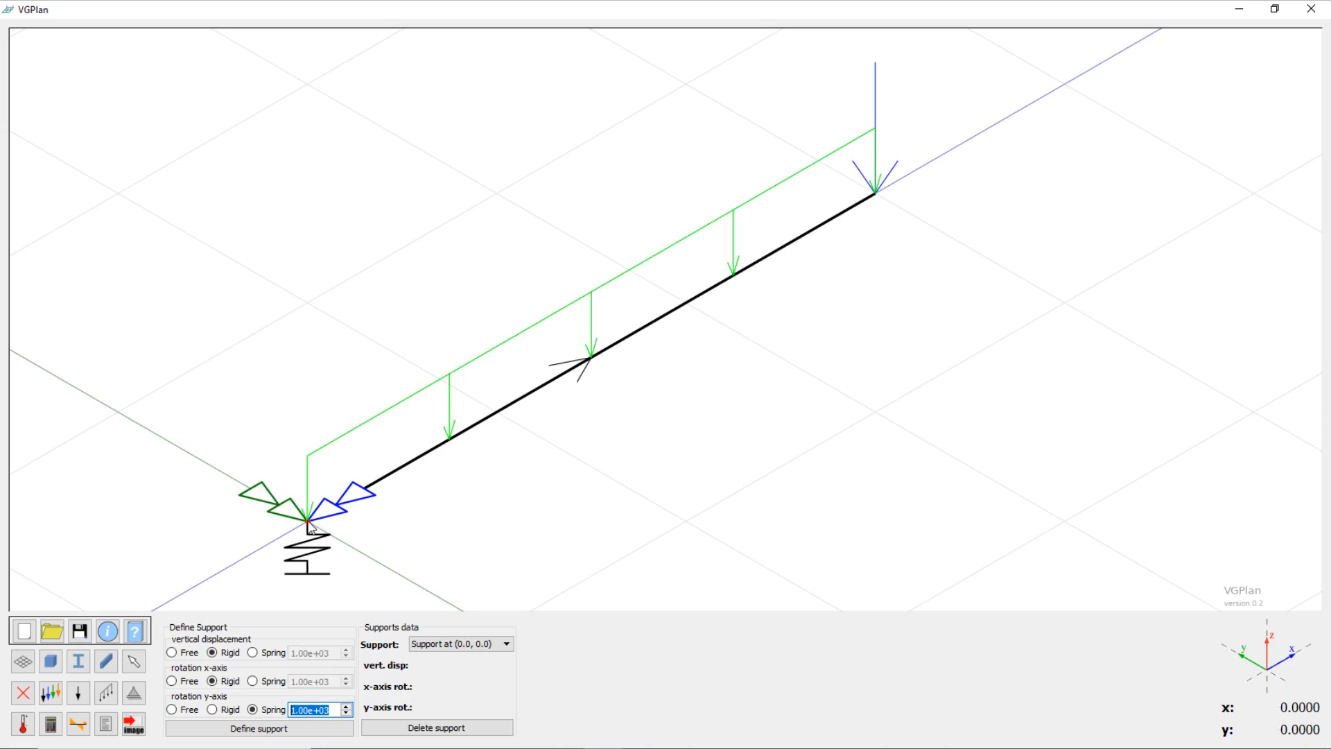
{"action": "left_click", "coordinate": [334, 710]}
{"action": "left_click_drag", "start_coordinate": [335, 710], "coordinate": [280, 708]}
{"action": "type", "text": "3e5"}
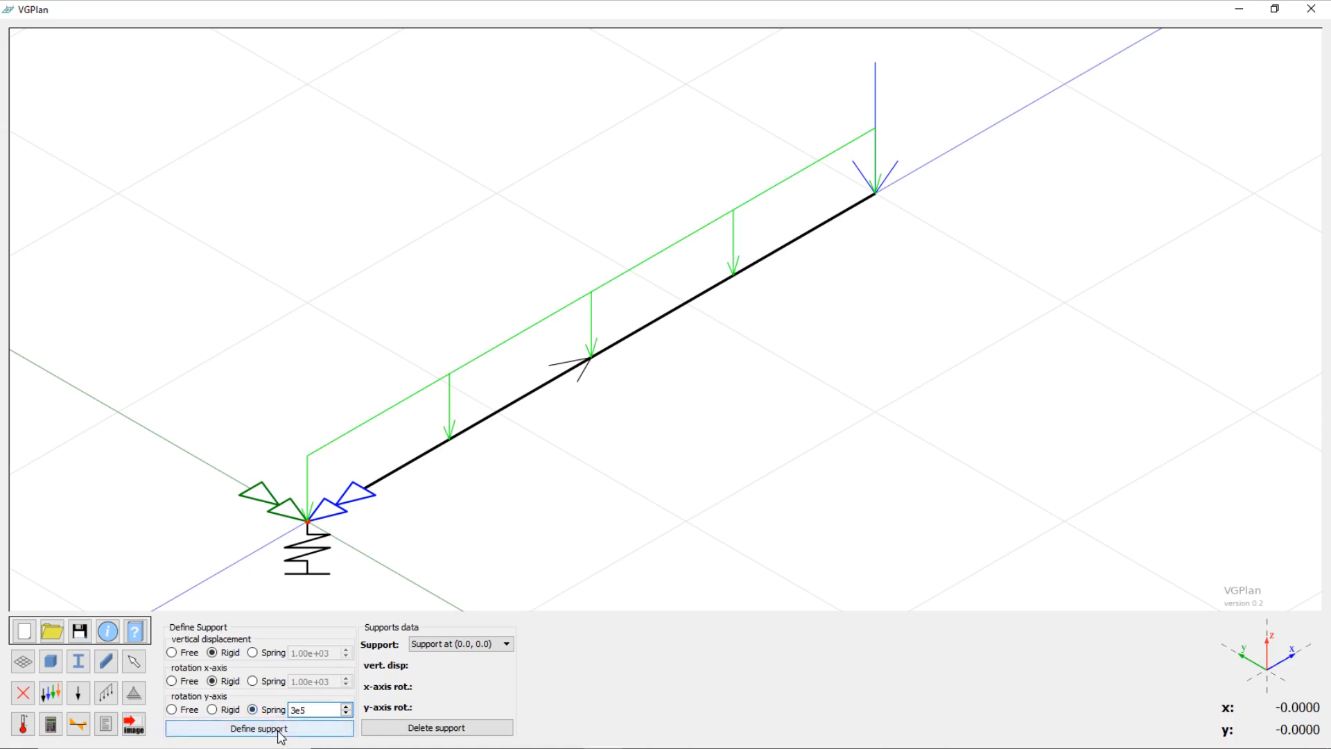
{"action": "left_click", "coordinate": [281, 729]}
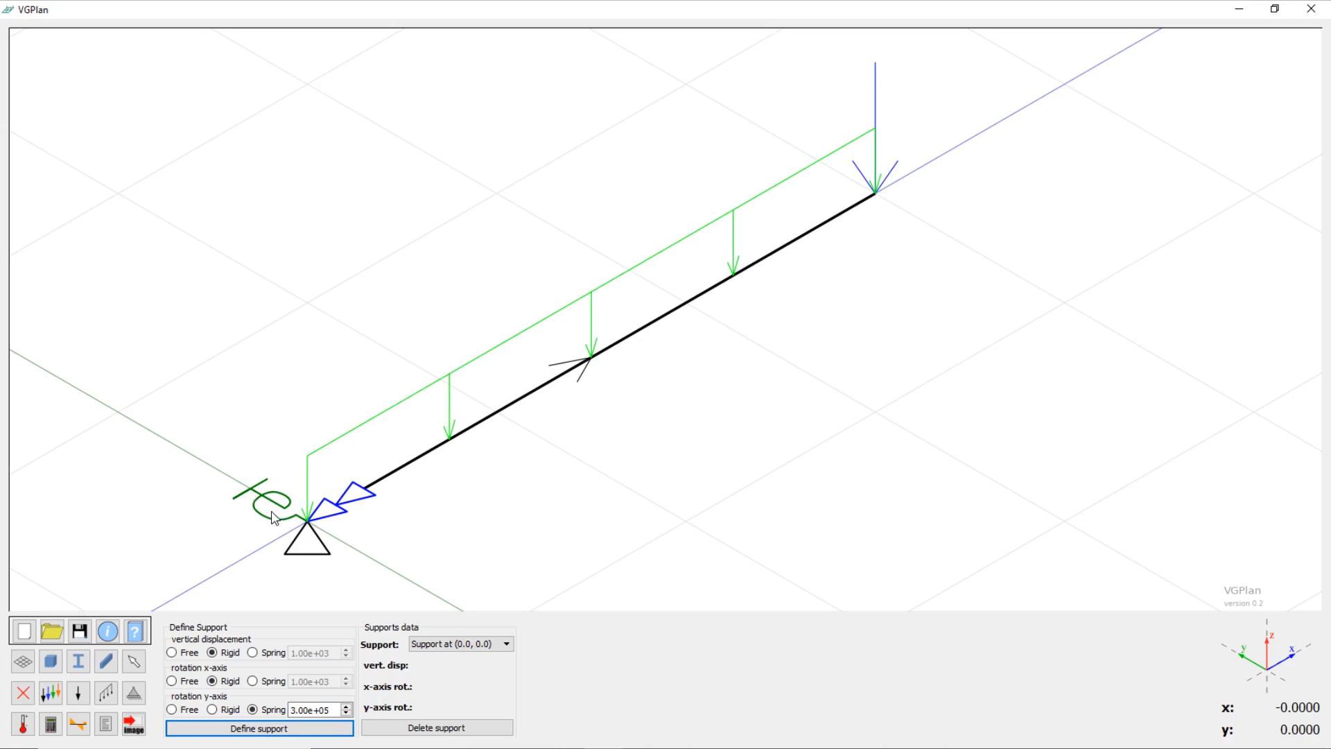
Step: Run the analysis with the rotational spring support and display the Vertical displacement graphic for the Concentrado load case
{"action": "left_click", "coordinate": [51, 725]}
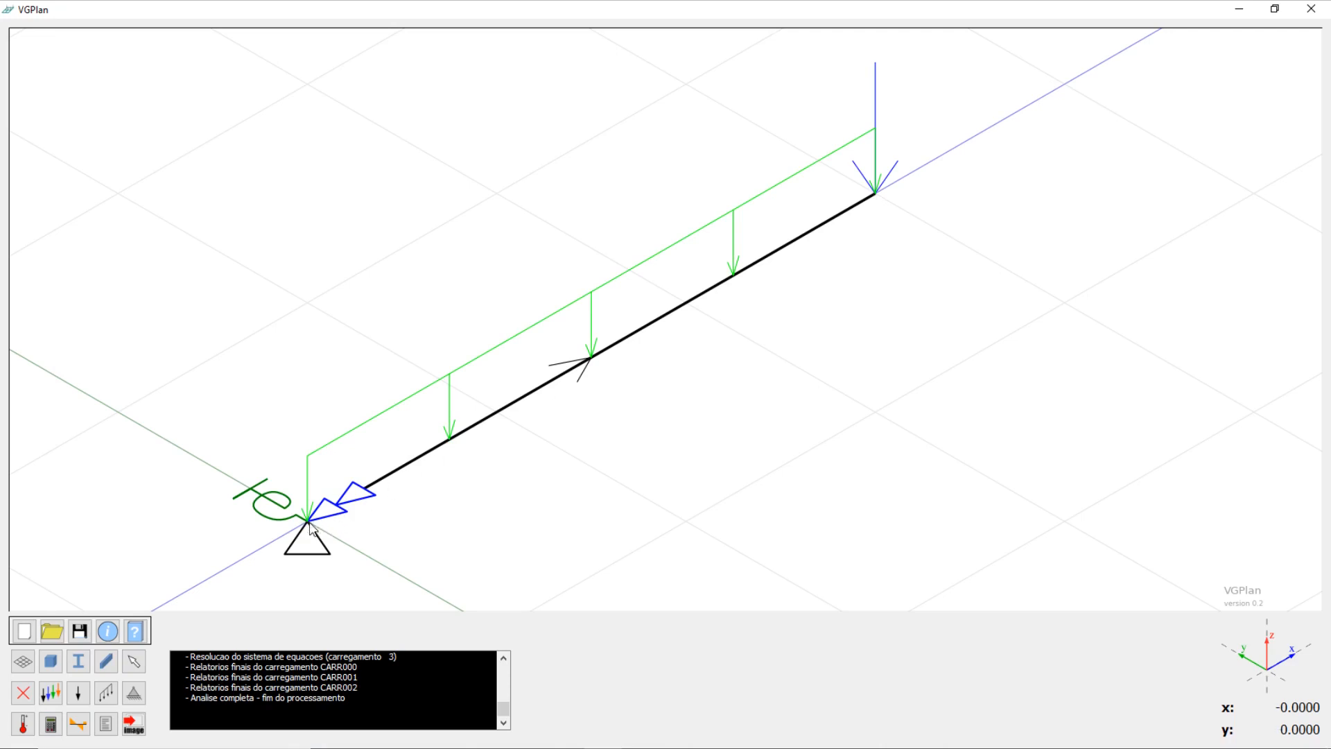
{"action": "left_click", "coordinate": [89, 726]}
{"action": "left_click", "coordinate": [332, 629]}
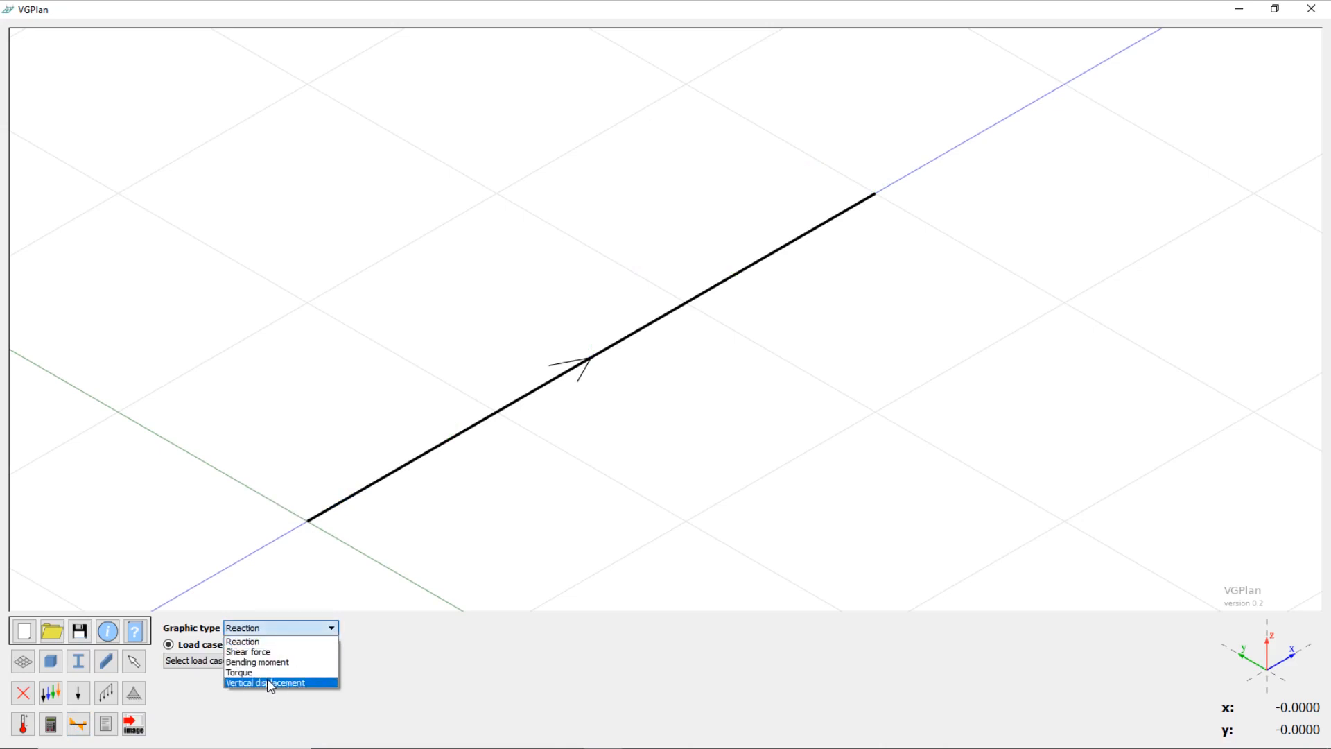
{"action": "left_click", "coordinate": [268, 681]}
{"action": "left_click", "coordinate": [268, 662]}
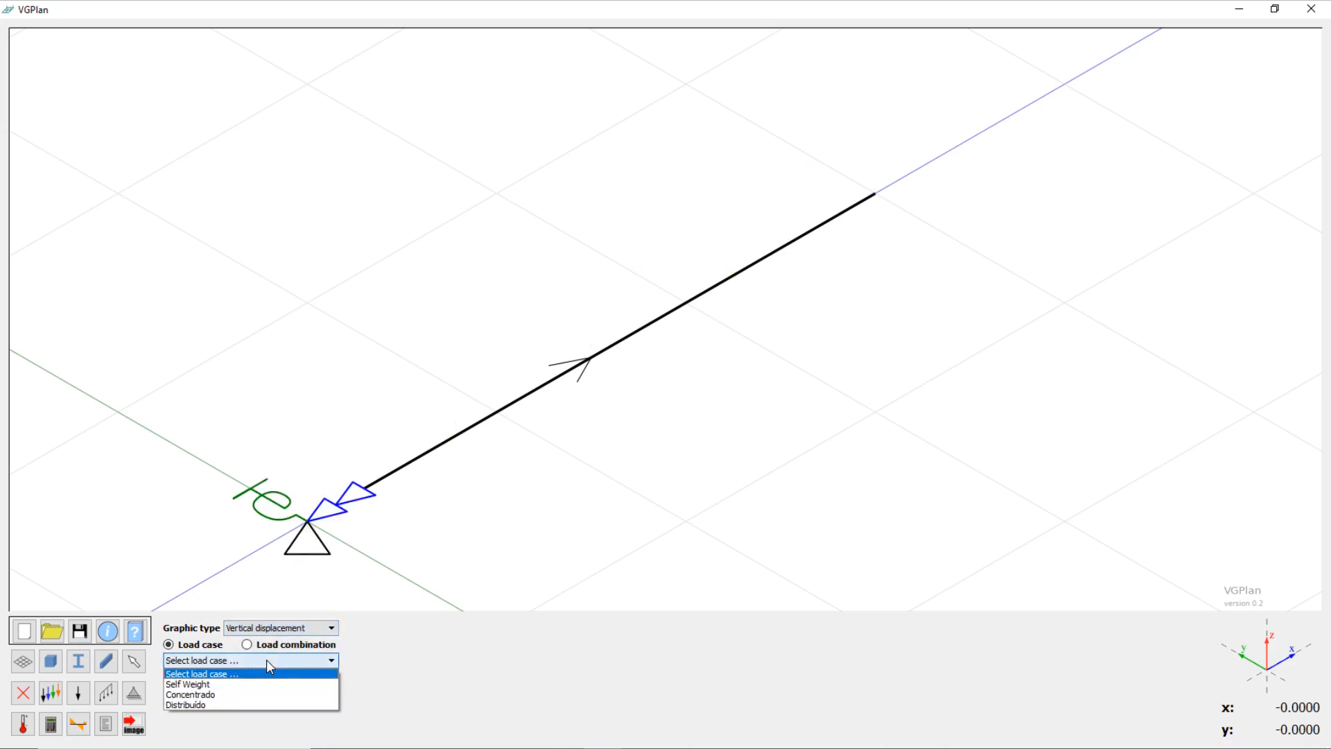
{"action": "left_click", "coordinate": [220, 696]}
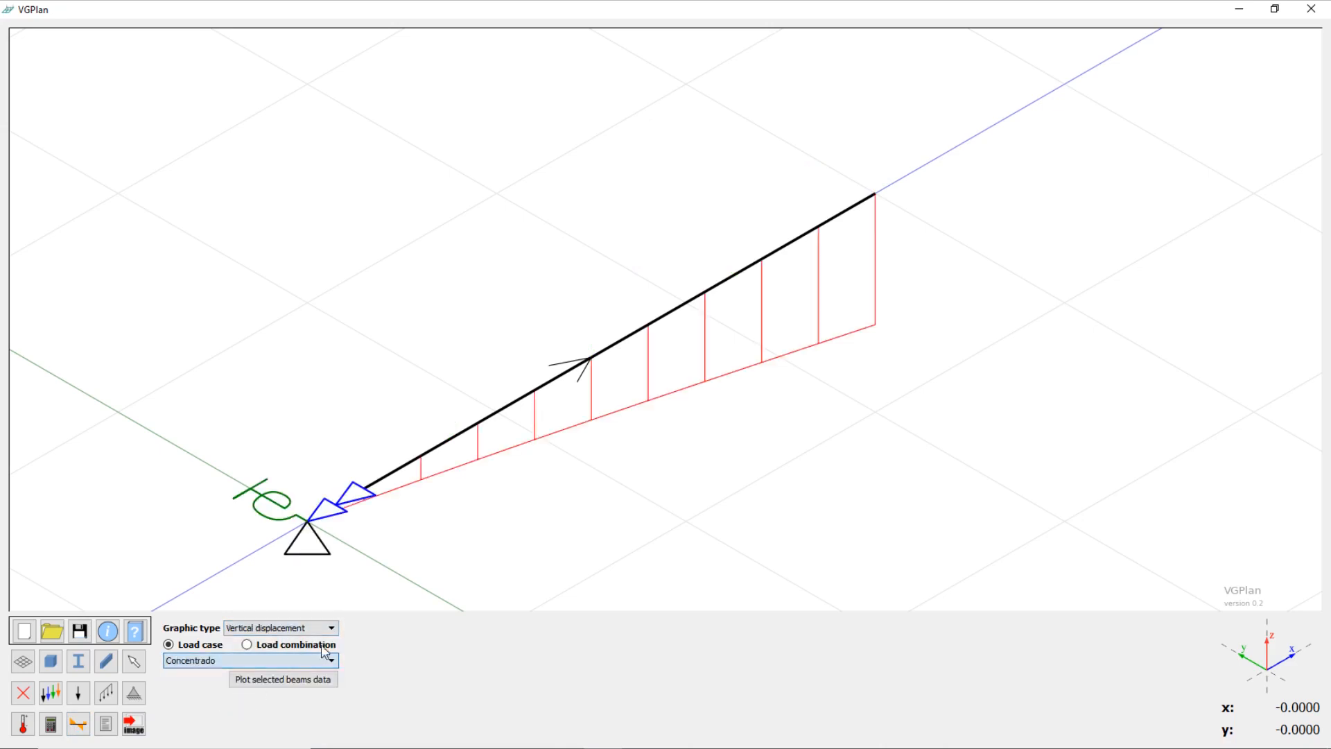
Step: Select the beam, plot its vertical displacement graph, inspect the free end, and close the graph
{"action": "left_click", "coordinate": [475, 424]}
{"action": "left_click", "coordinate": [309, 682]}
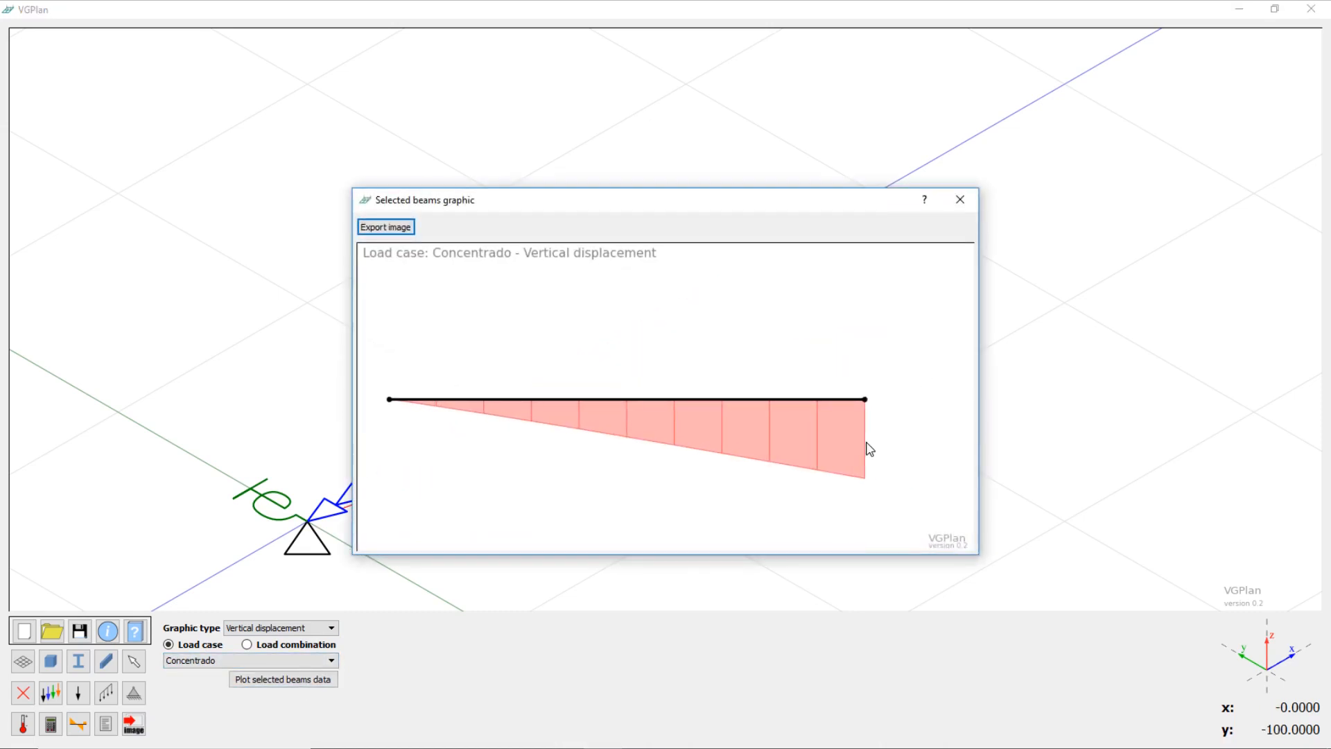
{"action": "mouse_move", "coordinate": [857, 447]}
{"action": "left_click", "coordinate": [960, 199]}
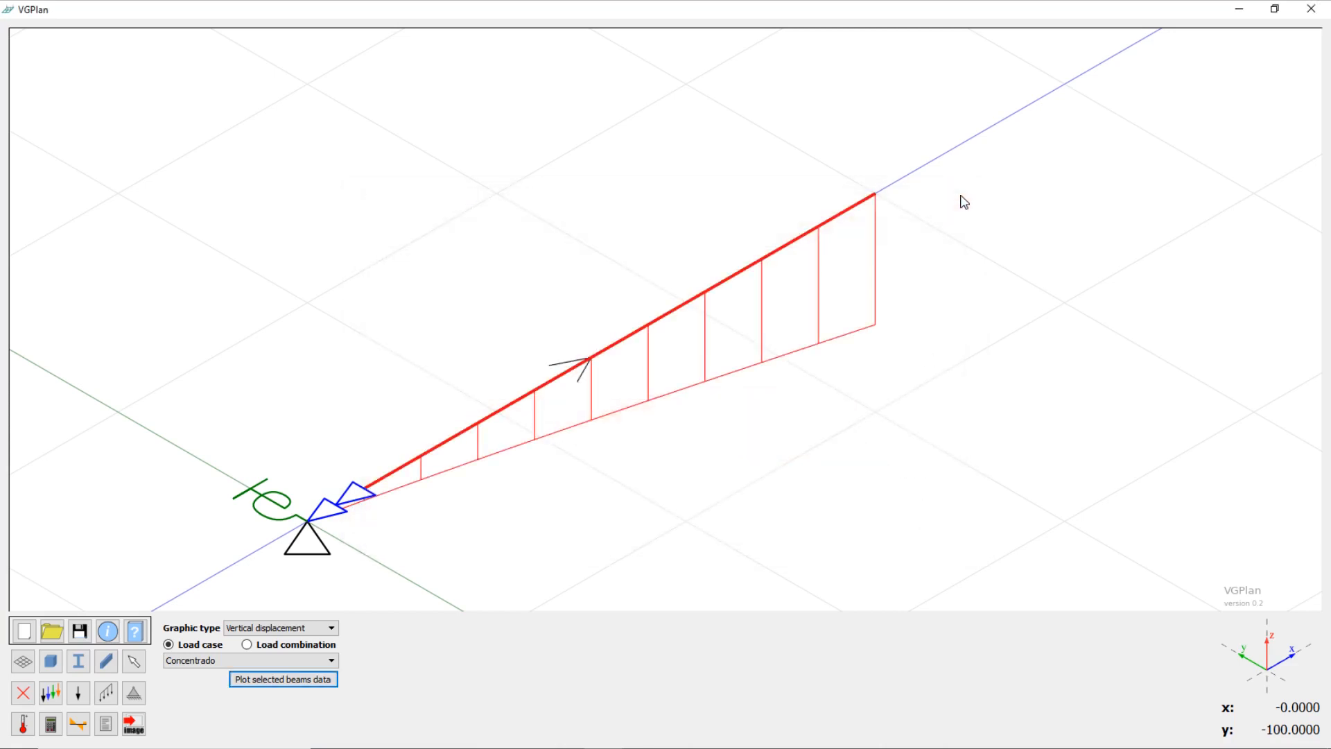